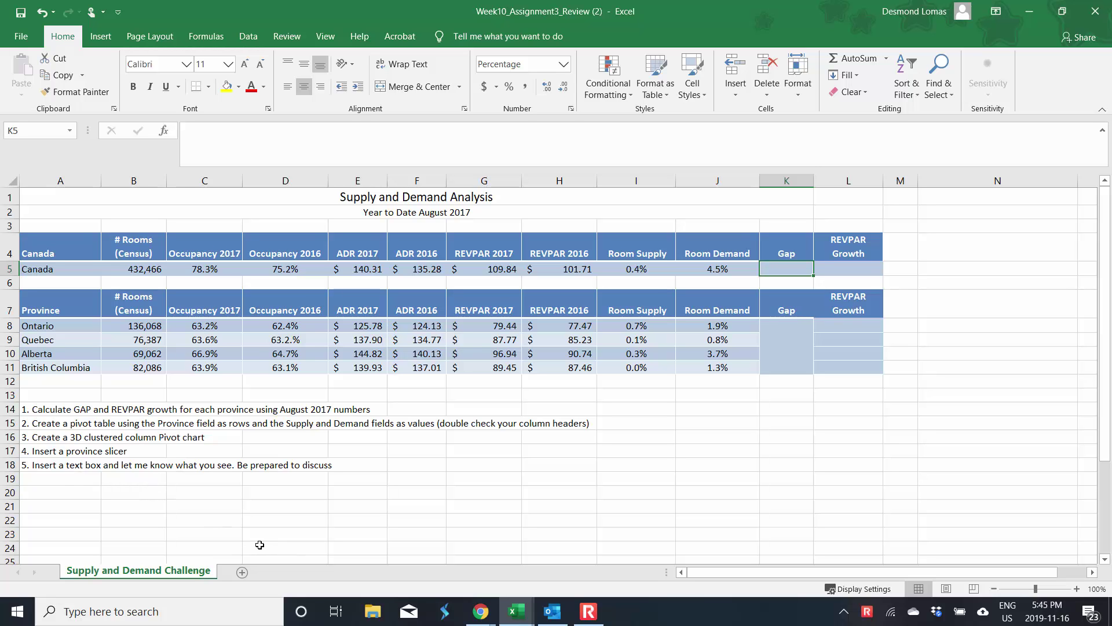
- Enter =J5-I5 in K5 to get Canada's Gap of 4.1%
click(695, 467)
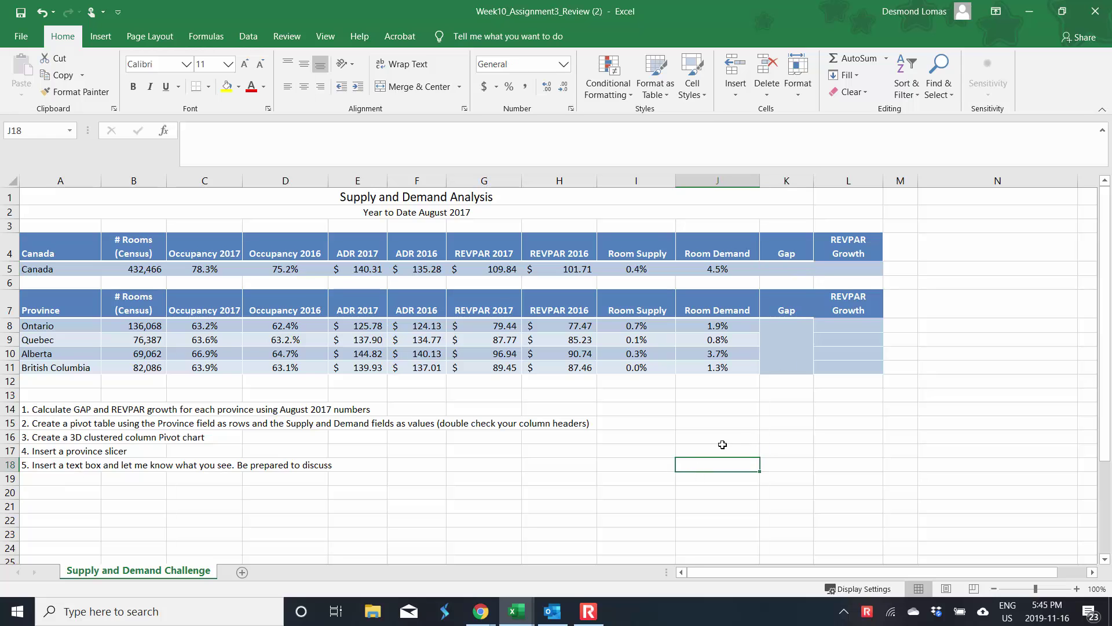
click(789, 270)
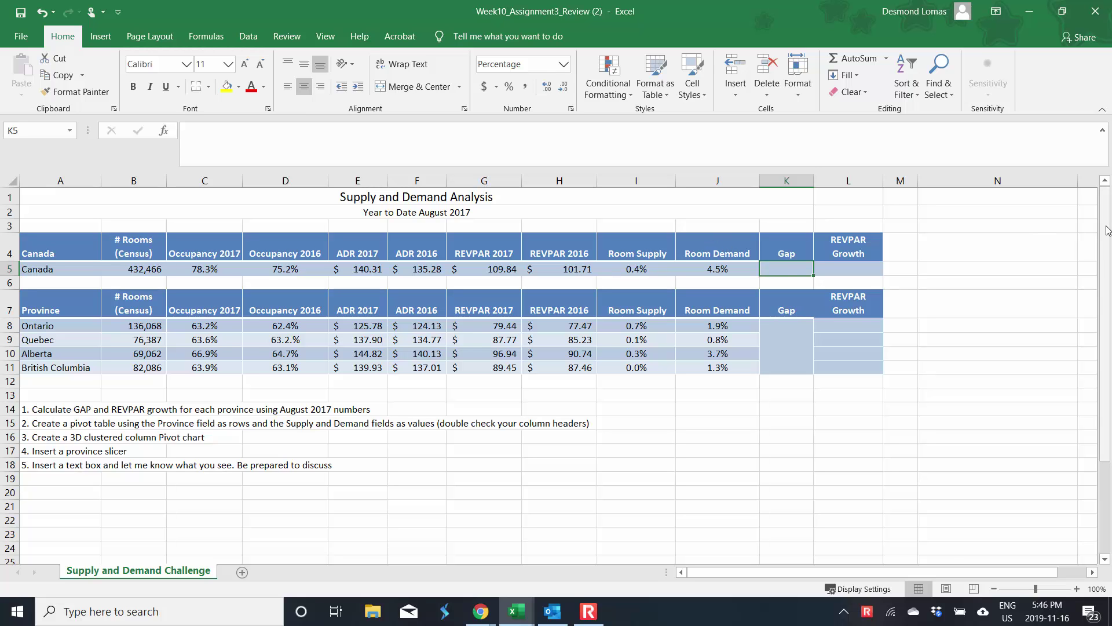
text(=)
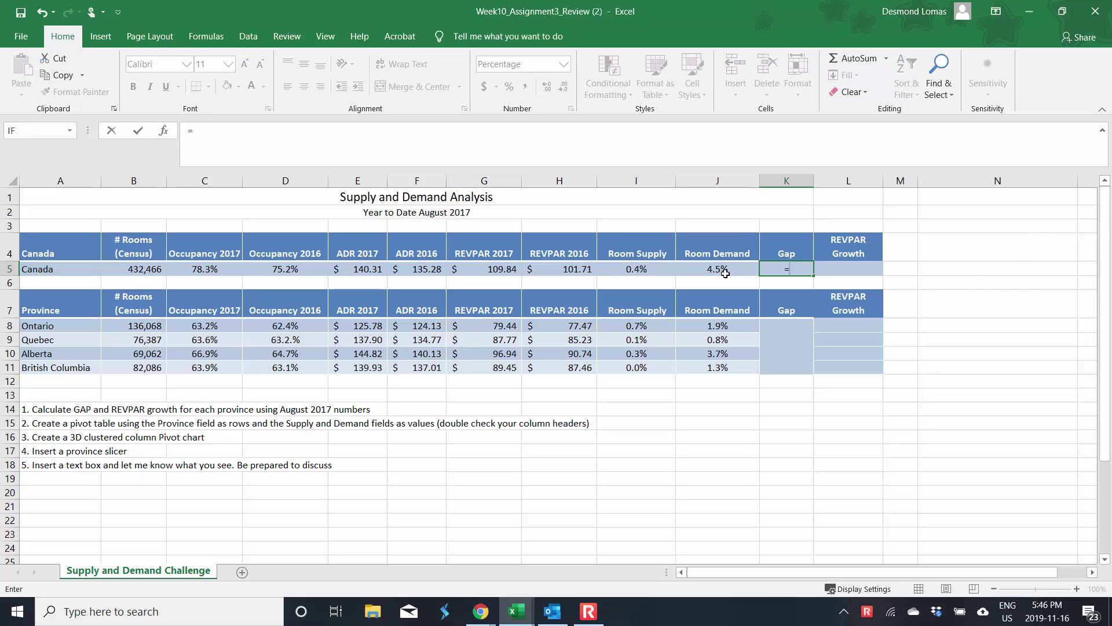
click(725, 272)
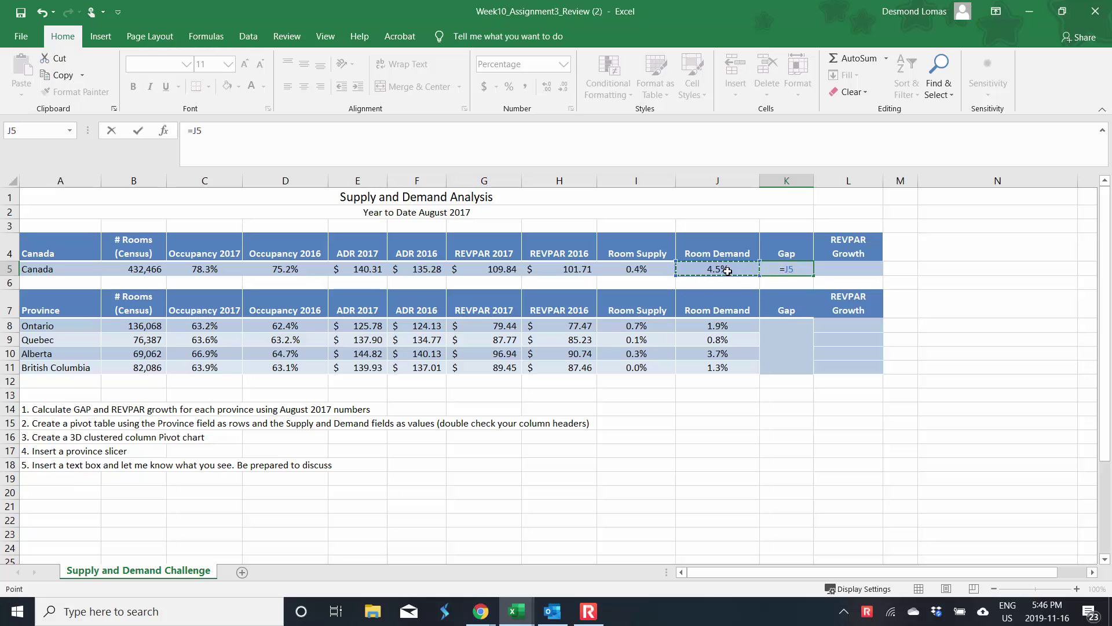
text(-)
click(634, 266)
key(Return)
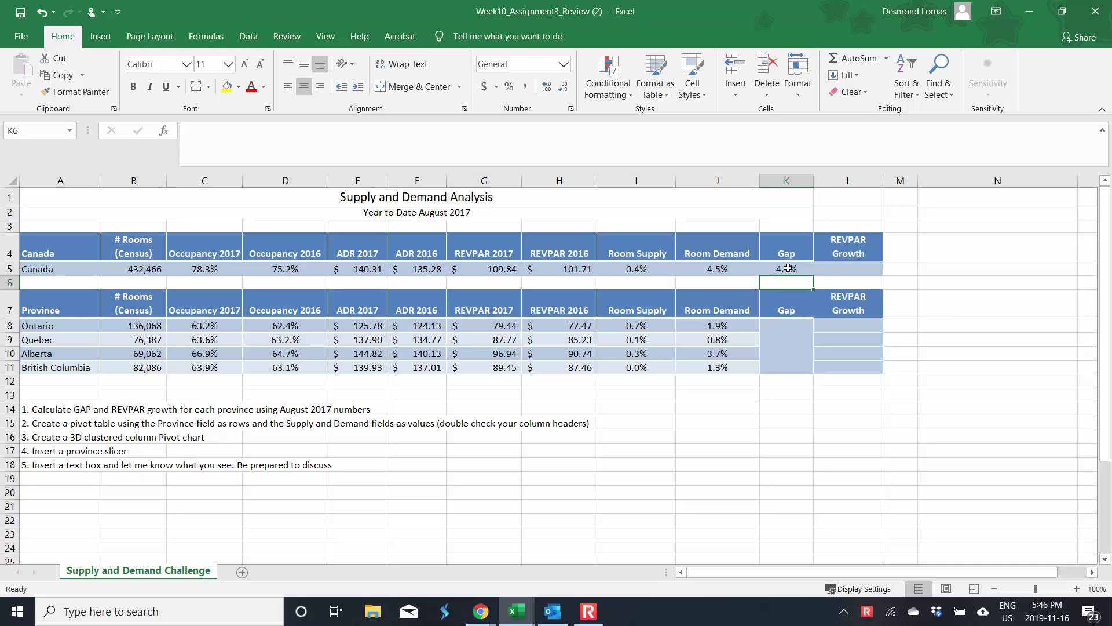
- Copy the Gap formula into K8:K11, giving 1.2%, 0.7%, 3.4% and 1.3%
click(790, 266)
drag(813, 276, 810, 388)
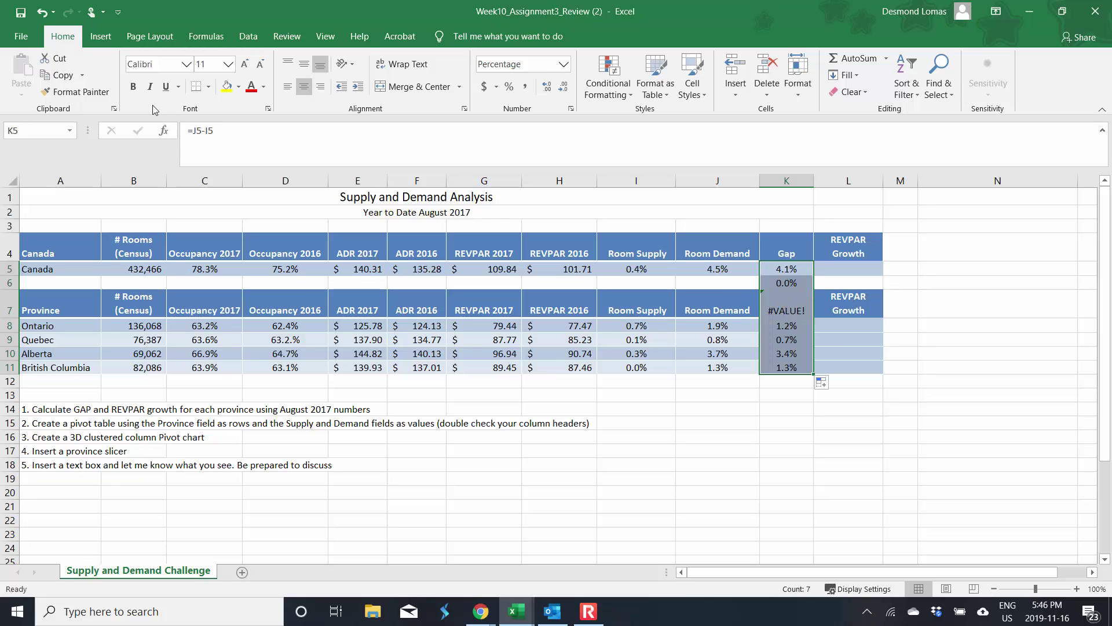
key(ctrl+z)
click(802, 339)
click(783, 268)
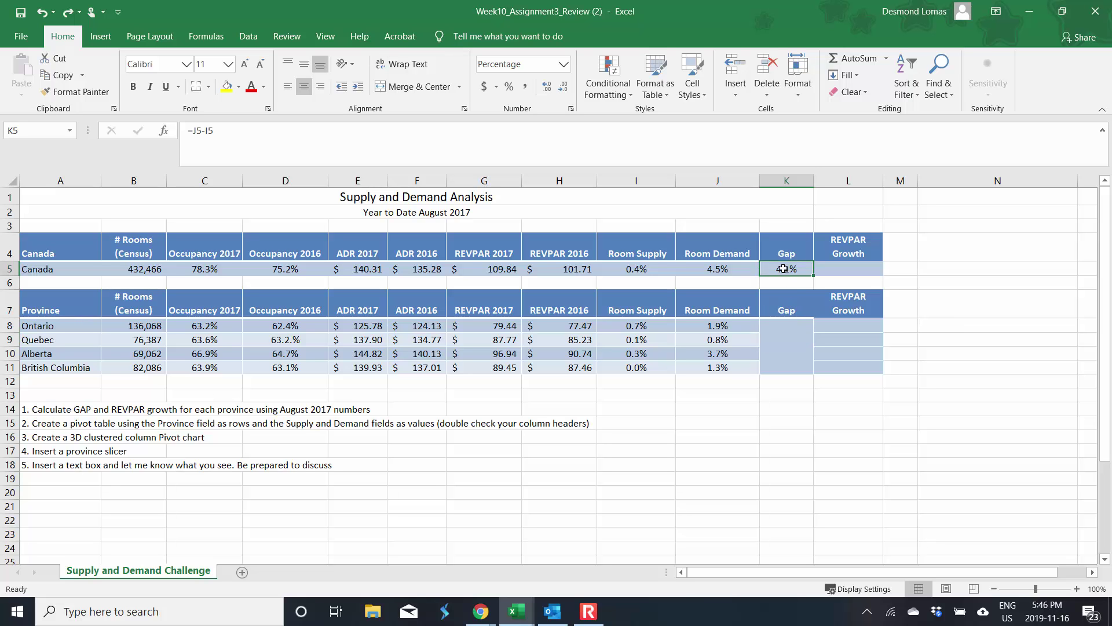
key(ctrl+c)
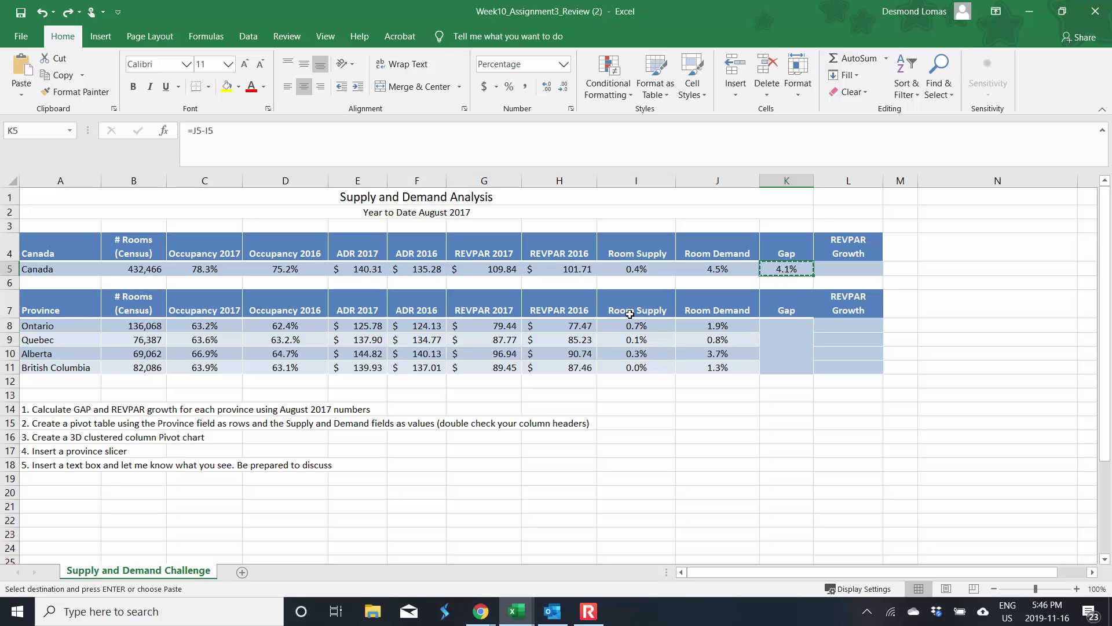
drag(795, 325, 782, 363)
key(ctrl+v)
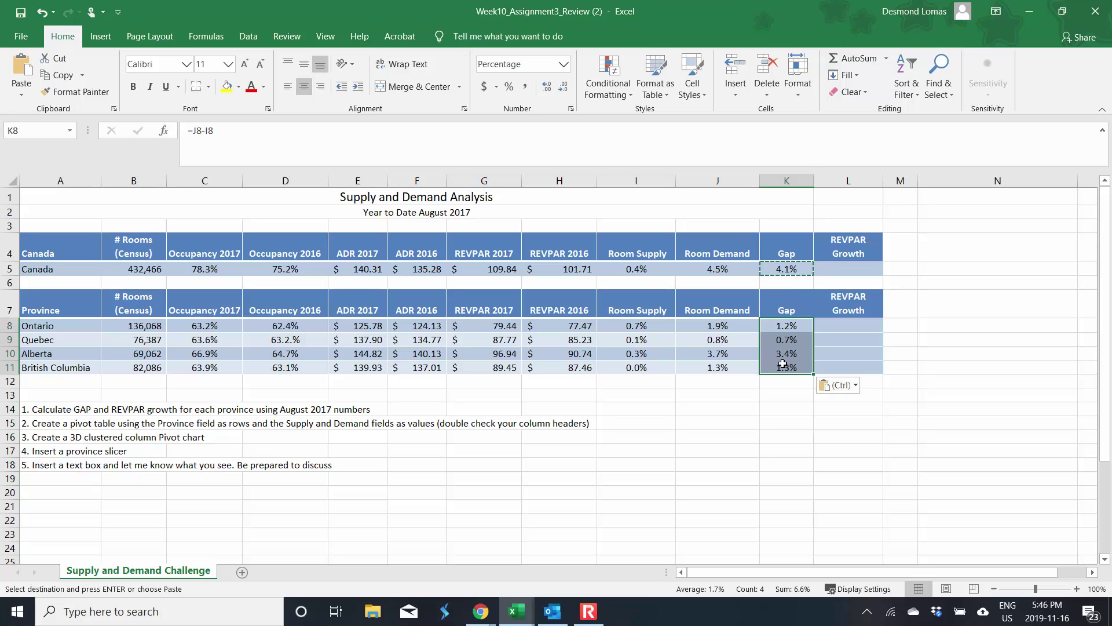
click(840, 340)
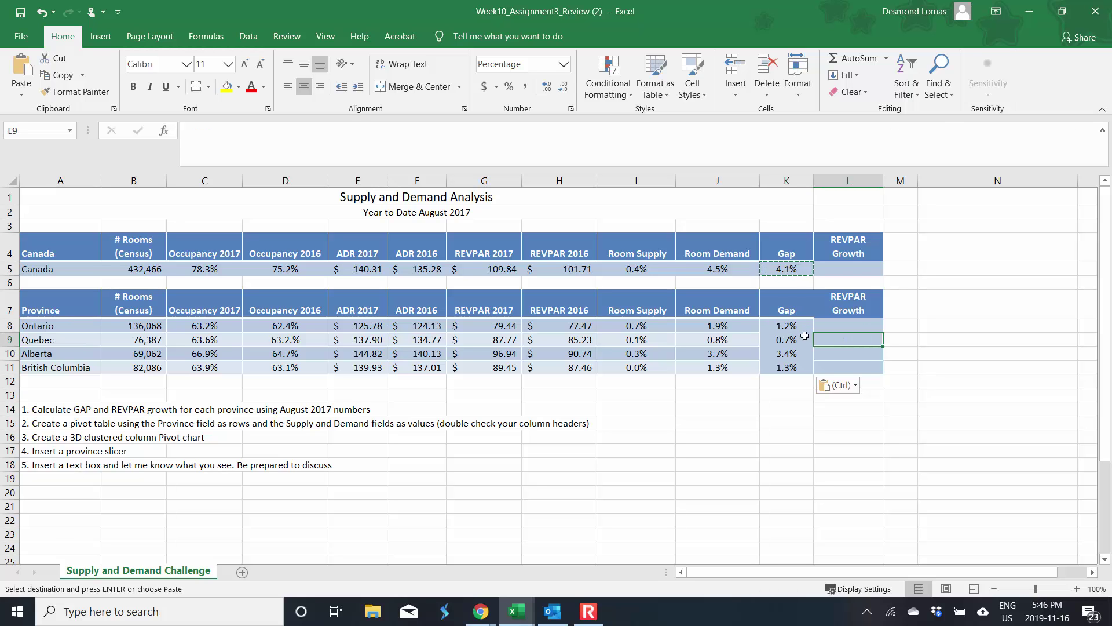
click(854, 270)
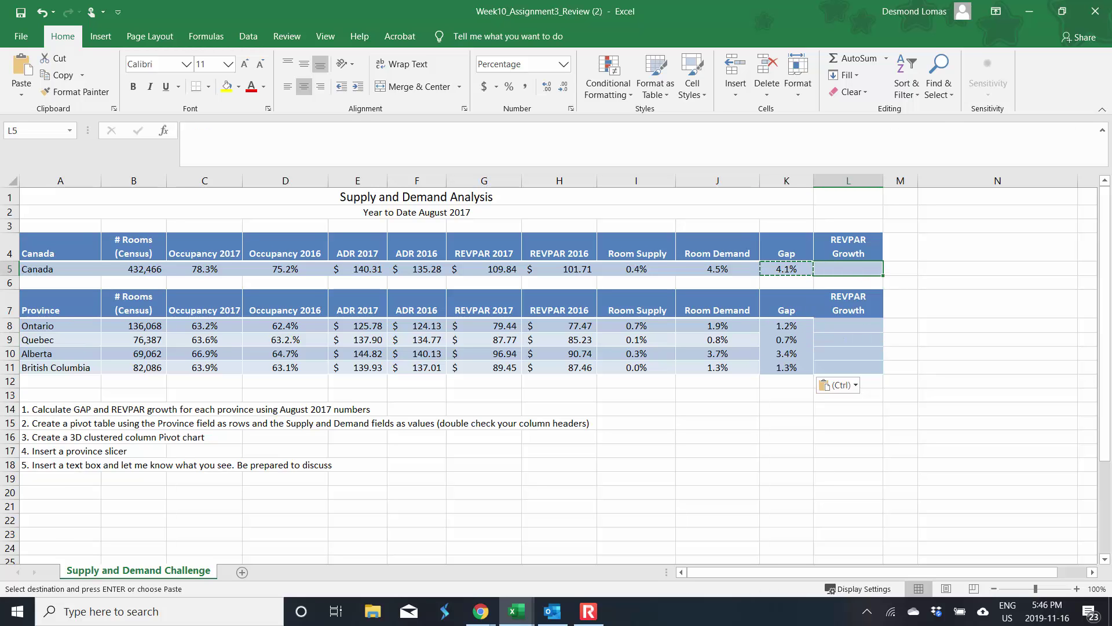
- Enter =(G5-H5)/H5 in L5 for Canada's REVPAR Growth of 7.99%
text(=)
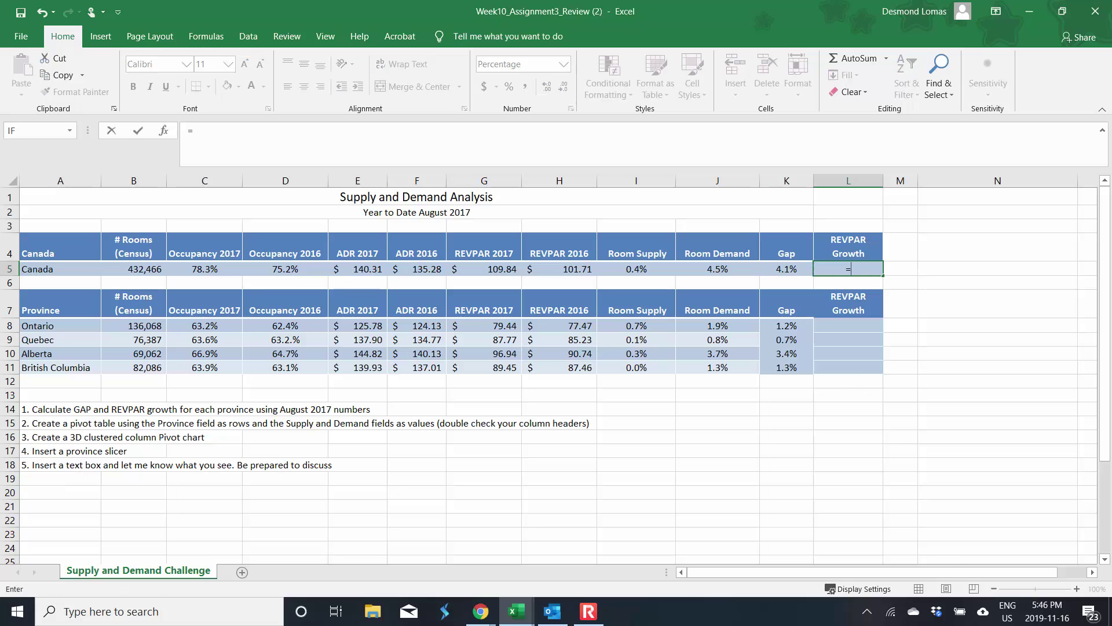
click(503, 274)
text(-)
click(554, 272)
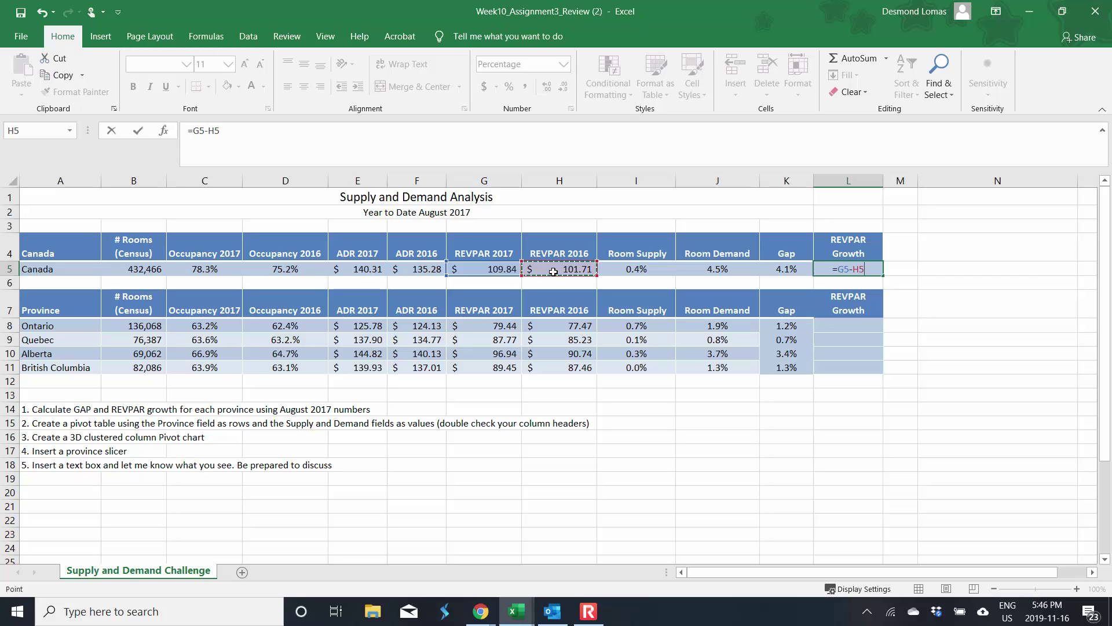
text(/)
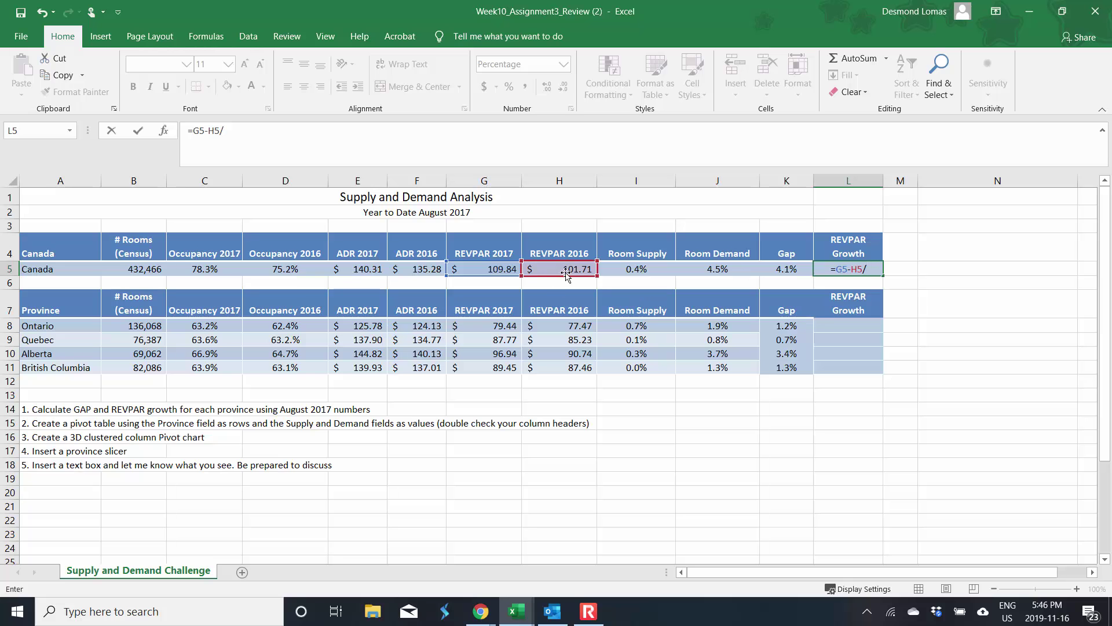
click(567, 275)
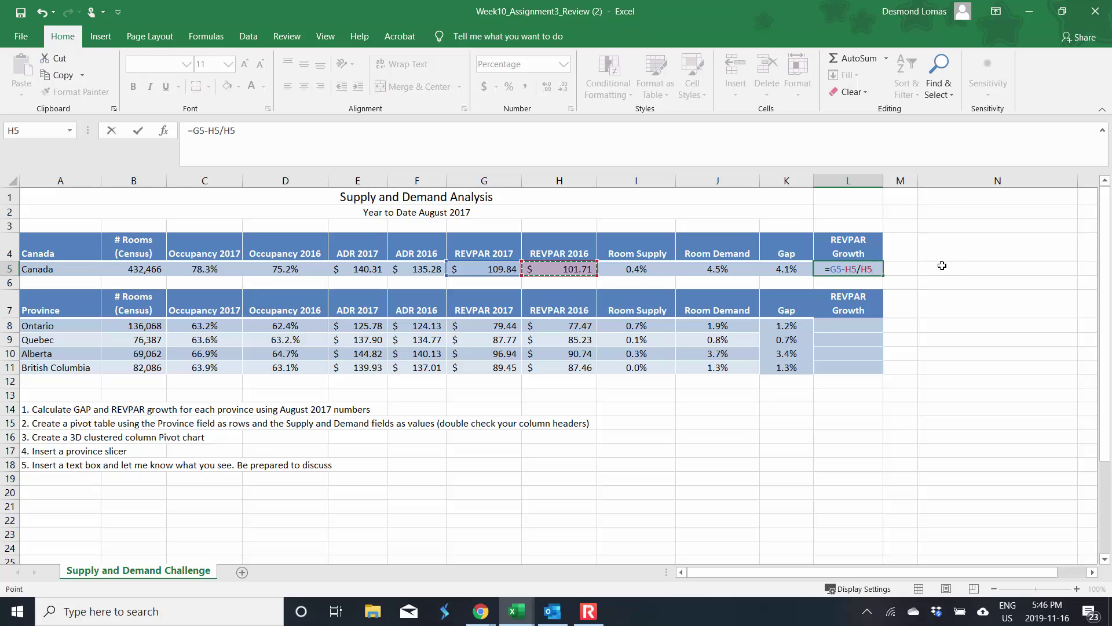
click(833, 270)
text(()
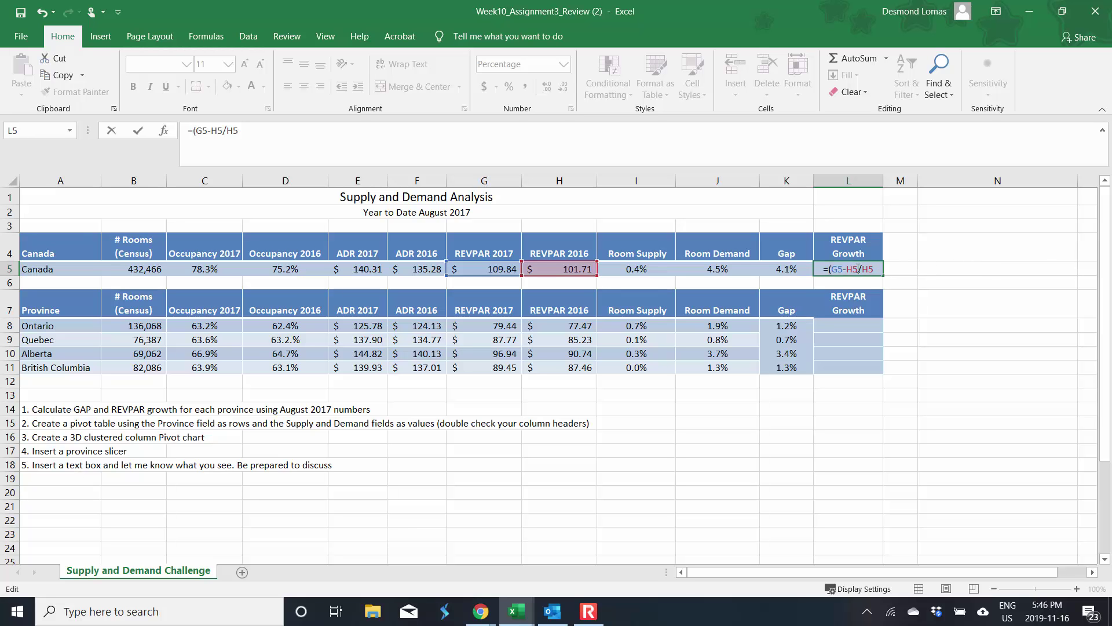
text())
key(Return)
- Copy the growth formula into L8:L11, giving 2.54%, 2.98%, 6.83% and 2.28%
click(873, 266)
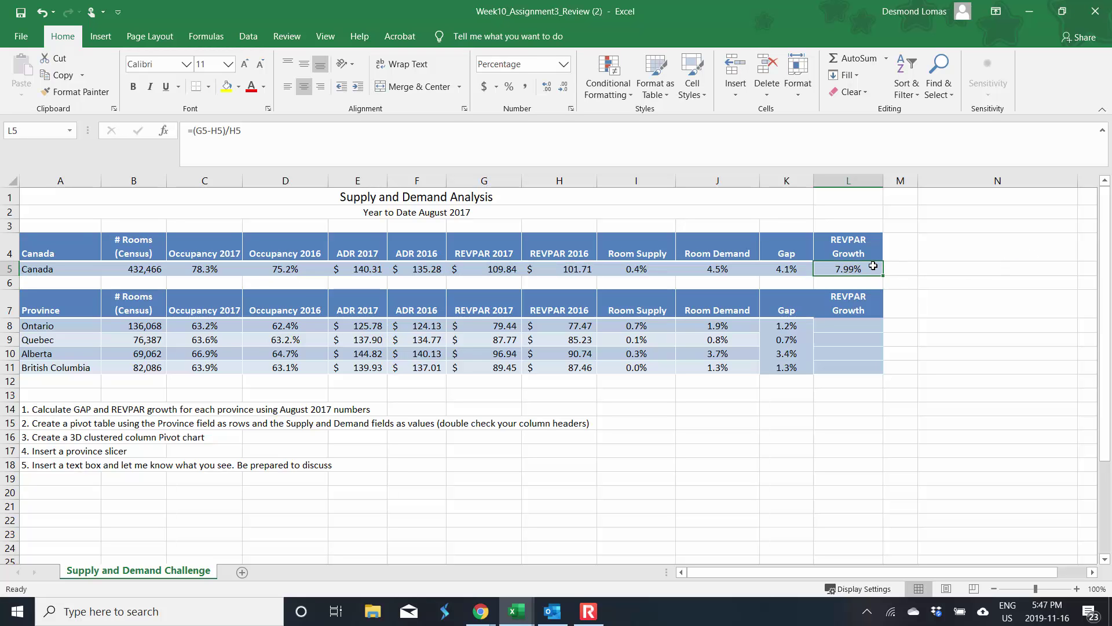
key(ctrl+c)
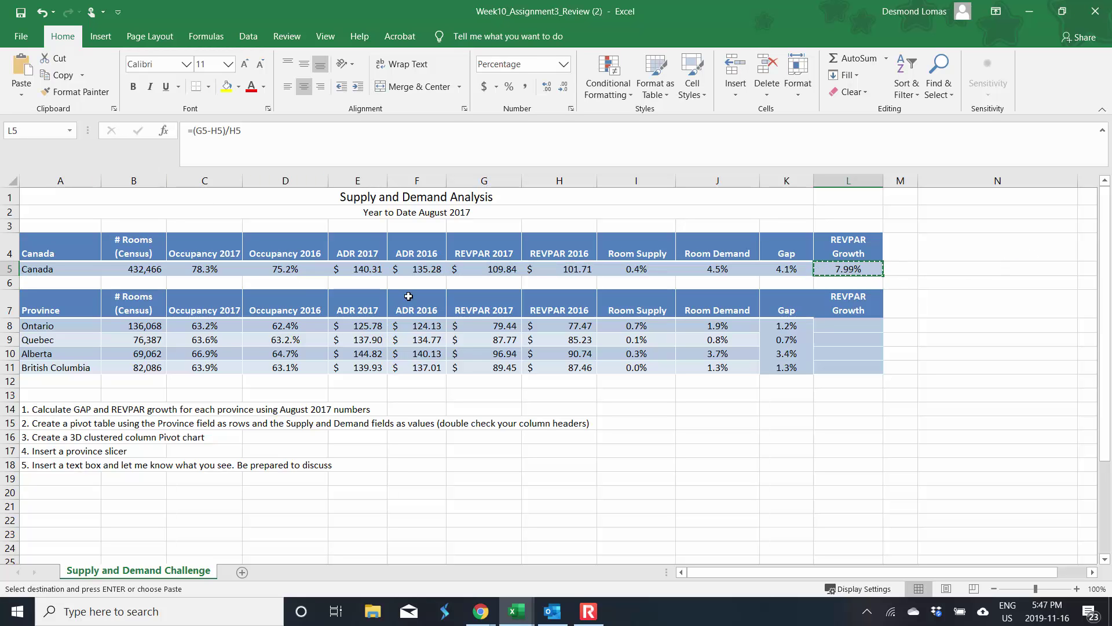
drag(860, 323, 862, 364)
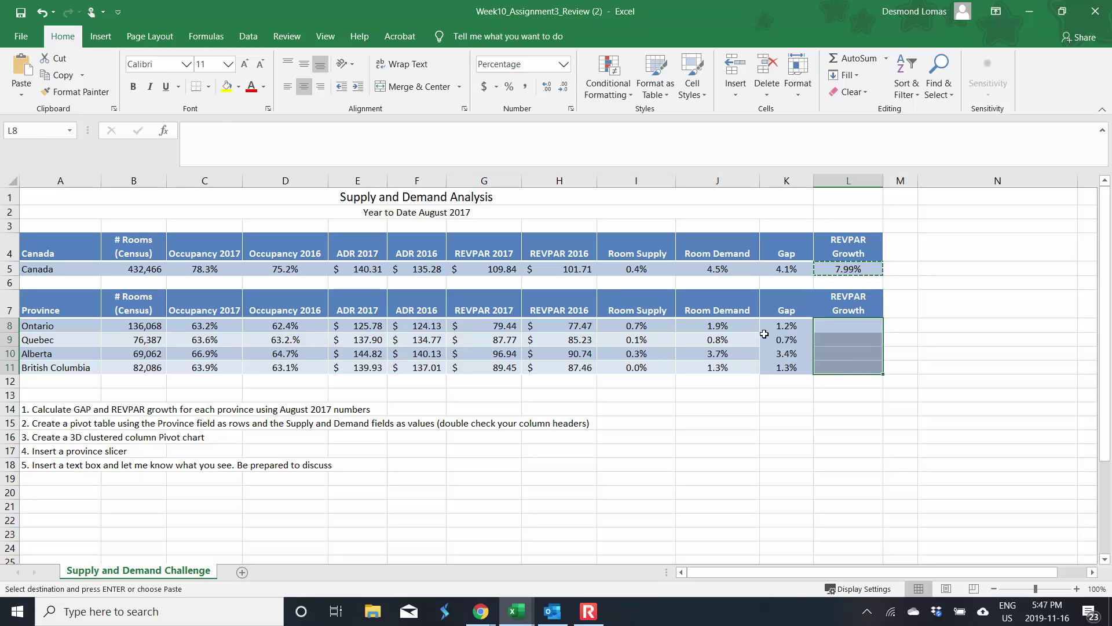
key(ctrl+v)
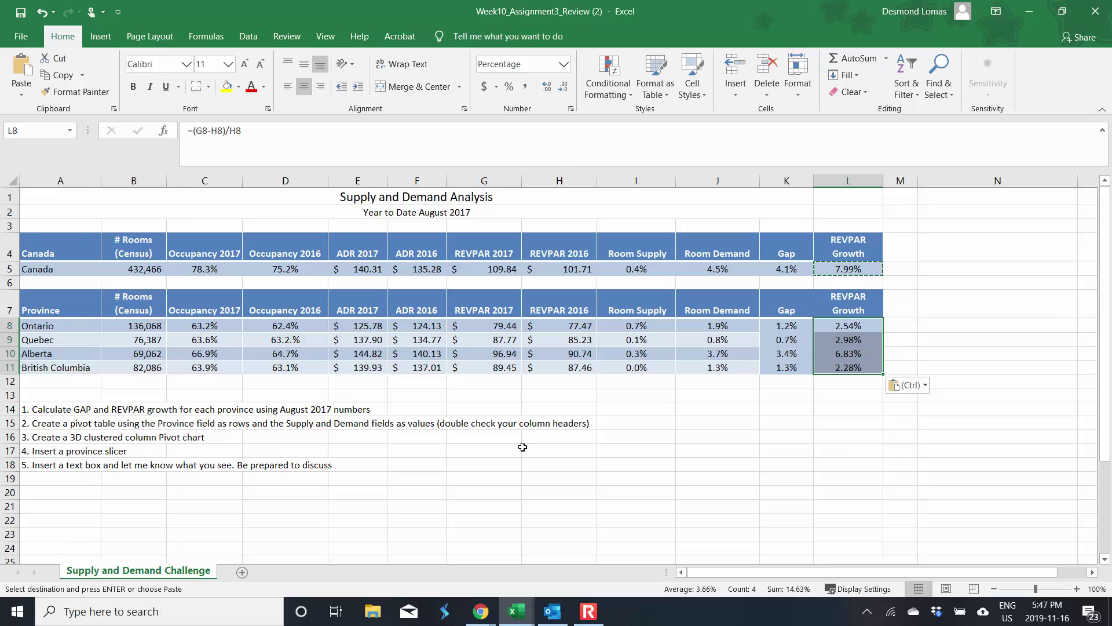
click(718, 454)
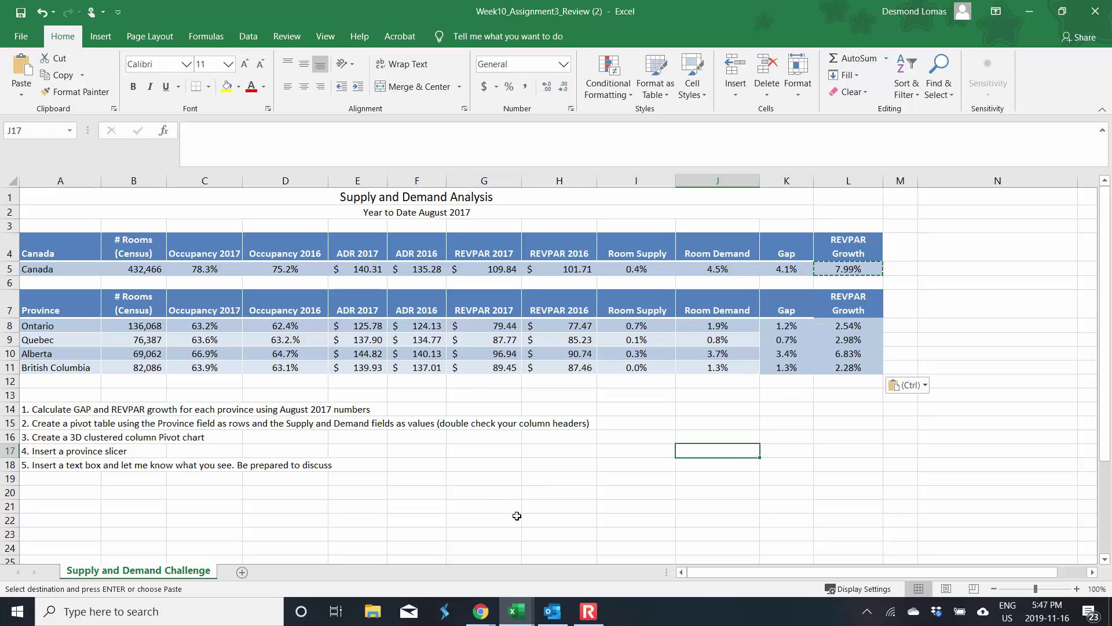
- Attempt a PivotTable without a data range, then cancel after the invalid reference error
scroll(516, 519, down, 1)
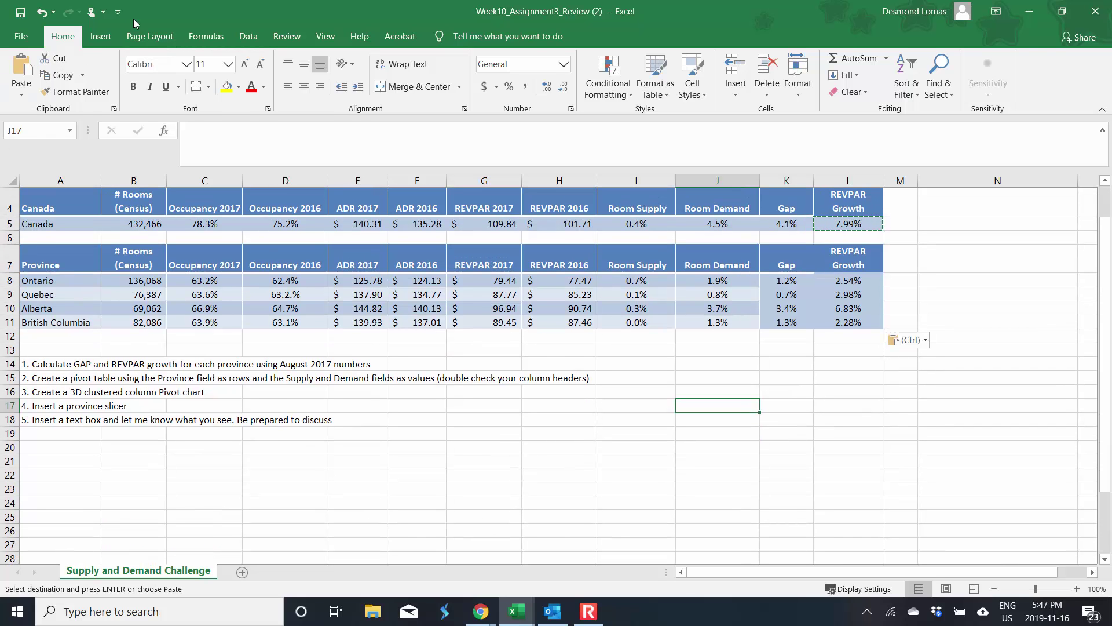
click(108, 37)
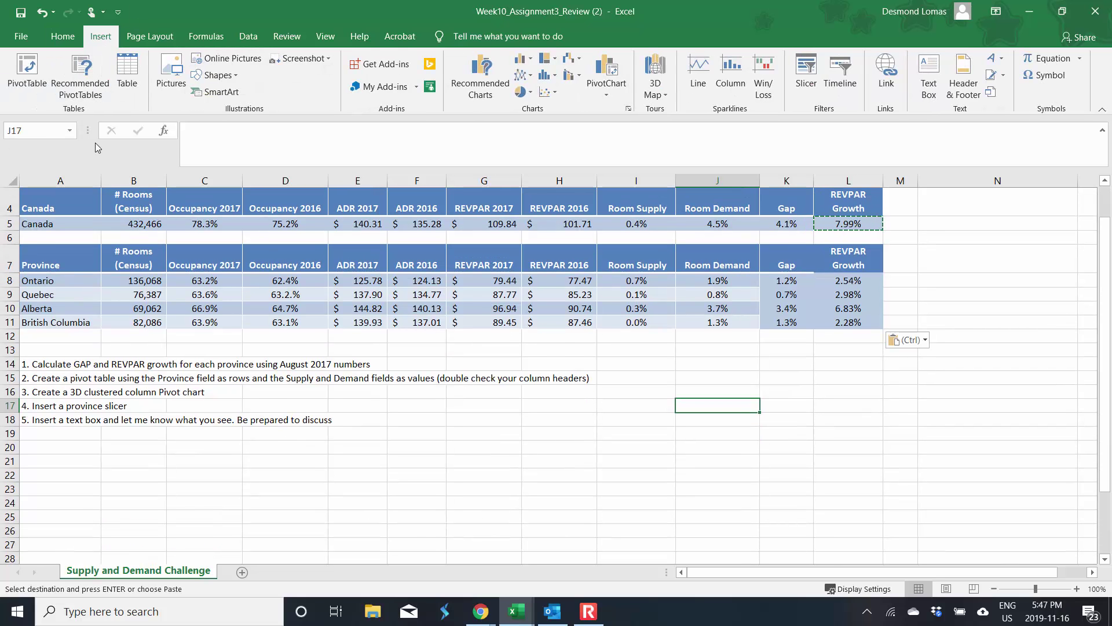
click(38, 69)
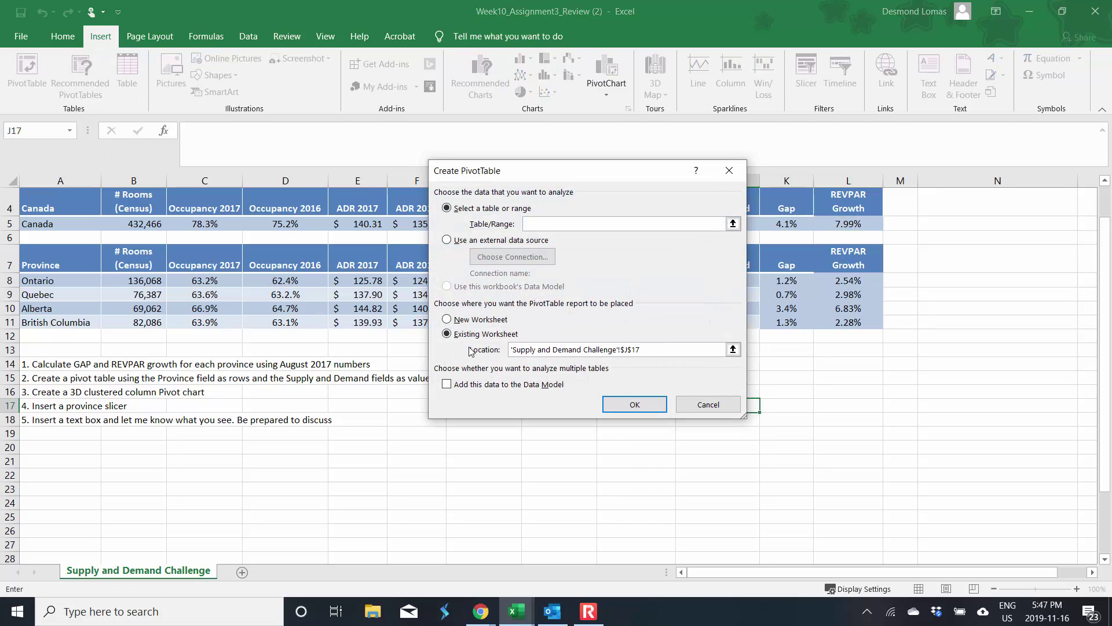
click(447, 320)
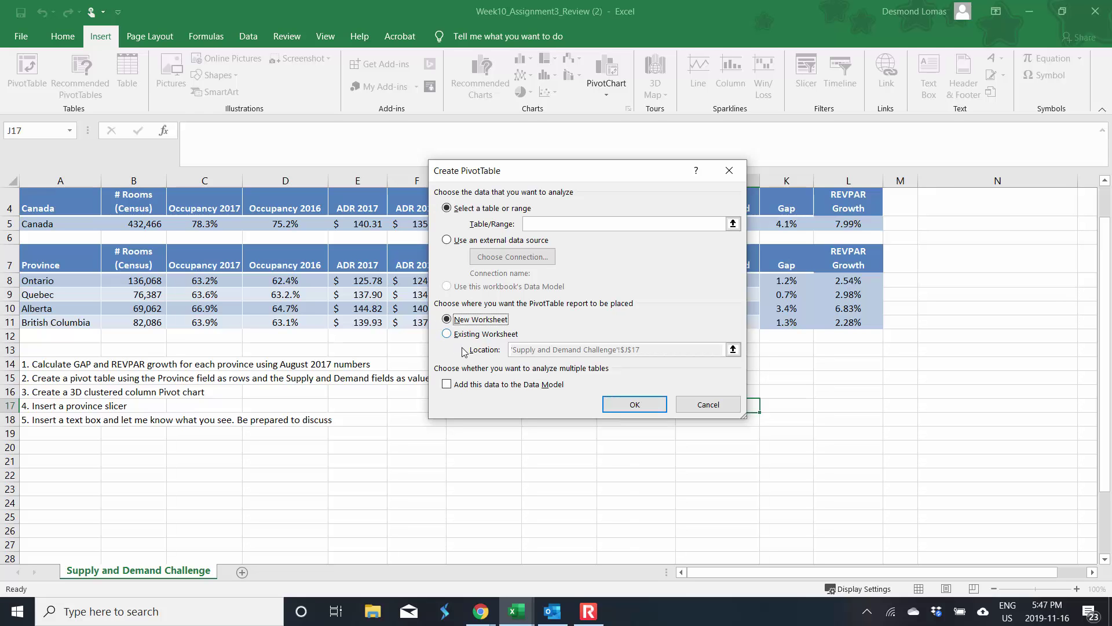
click(622, 406)
click(561, 348)
click(708, 404)
- Create a PivotTable from the province range A7:L11 on a new worksheet
drag(285, 405, 285, 392)
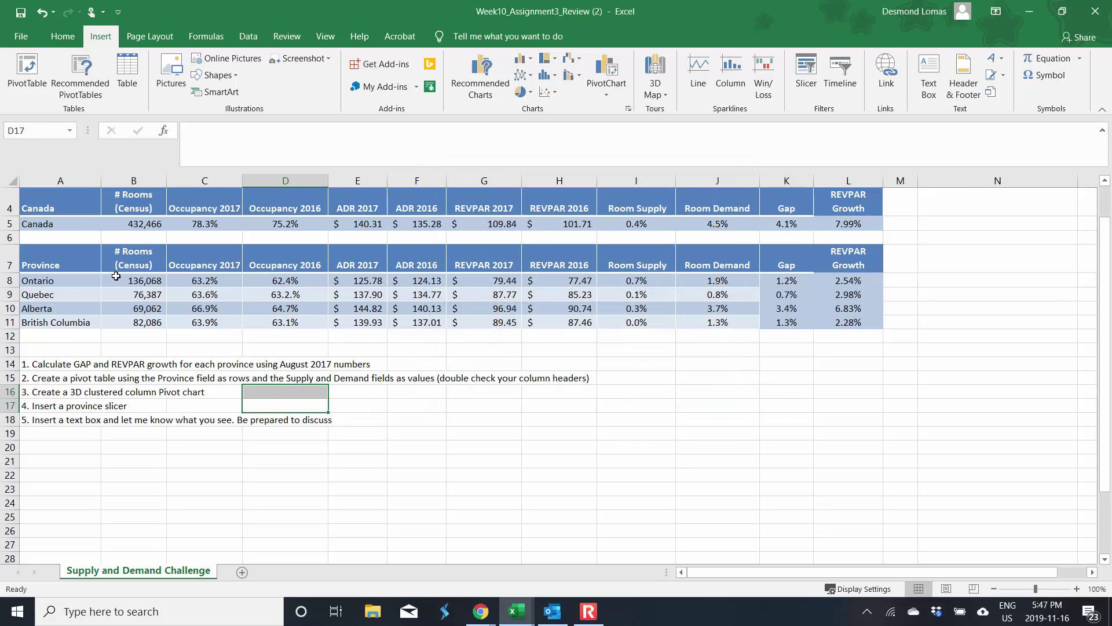
drag(62, 261, 849, 323)
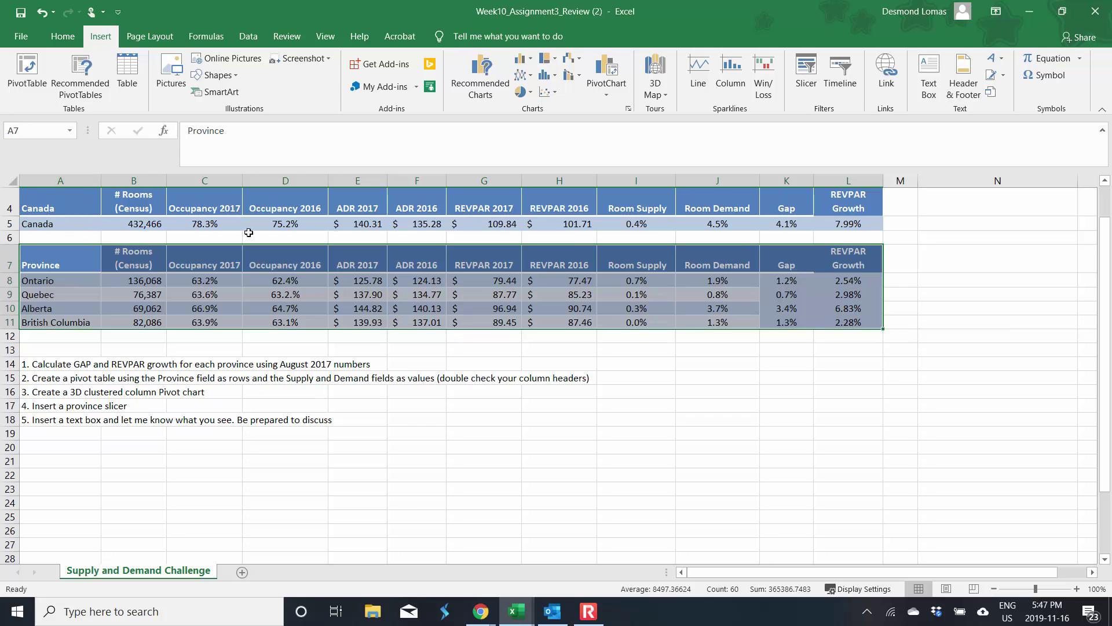
click(29, 80)
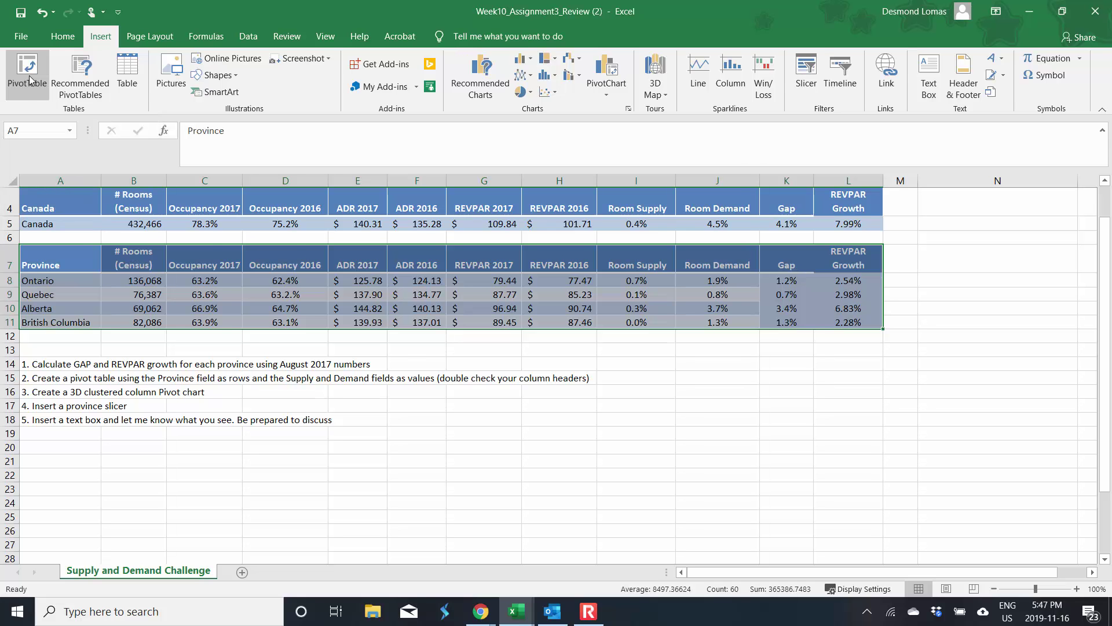
click(447, 333)
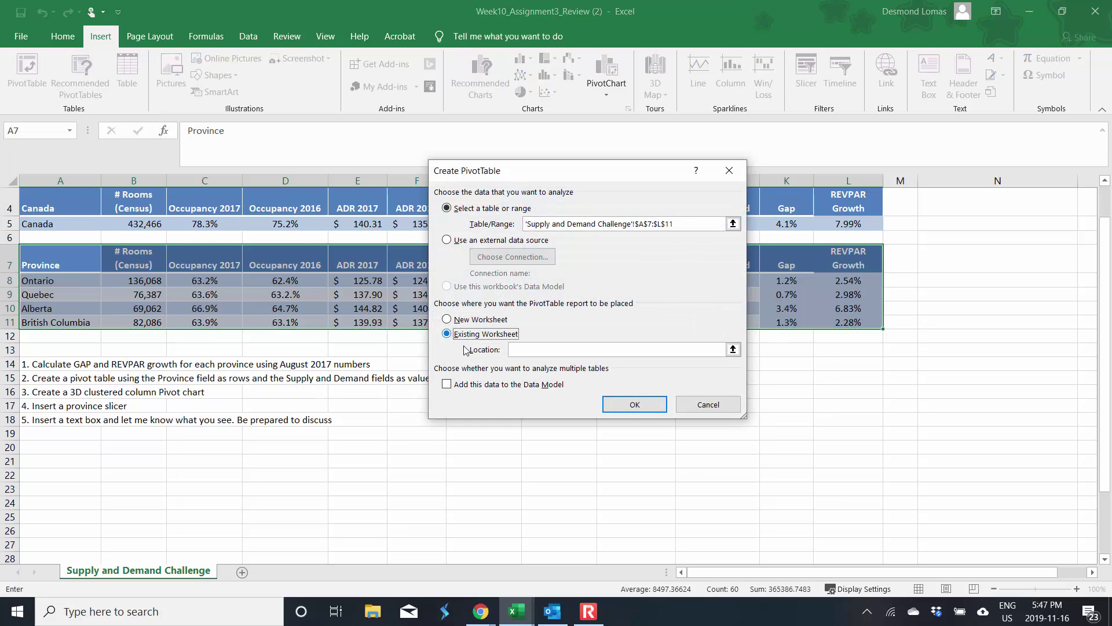
click(630, 406)
key(Return)
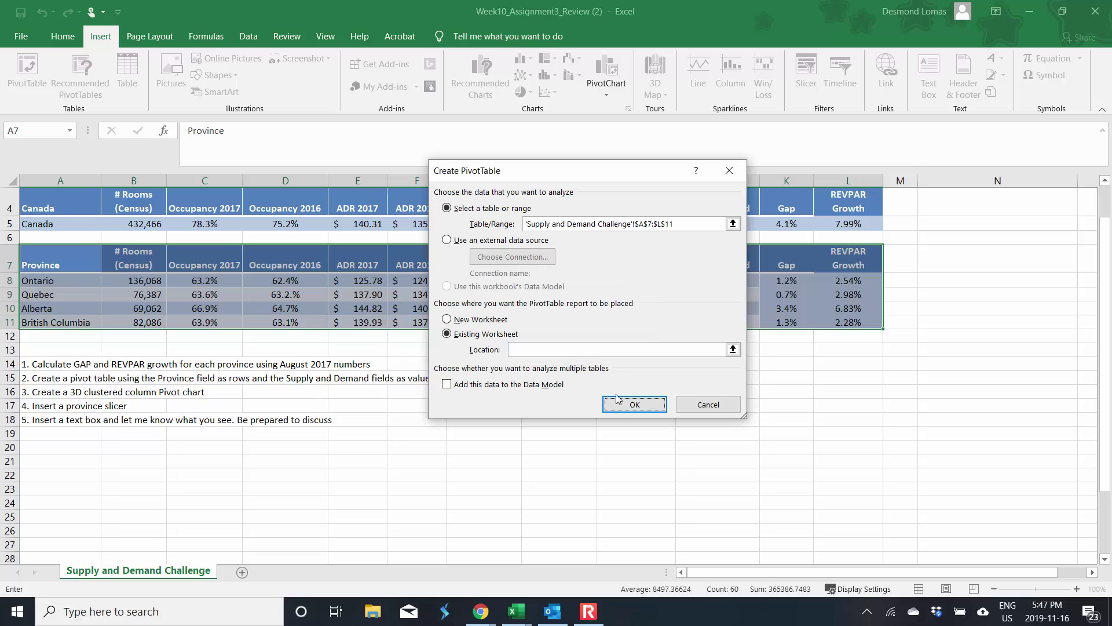
click(453, 320)
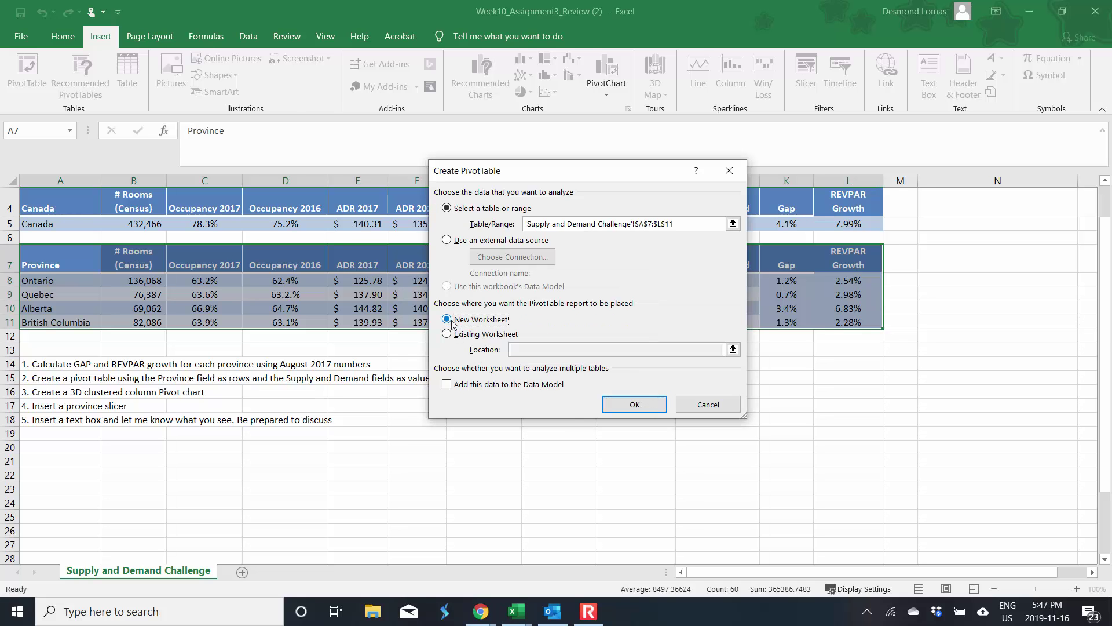
click(634, 404)
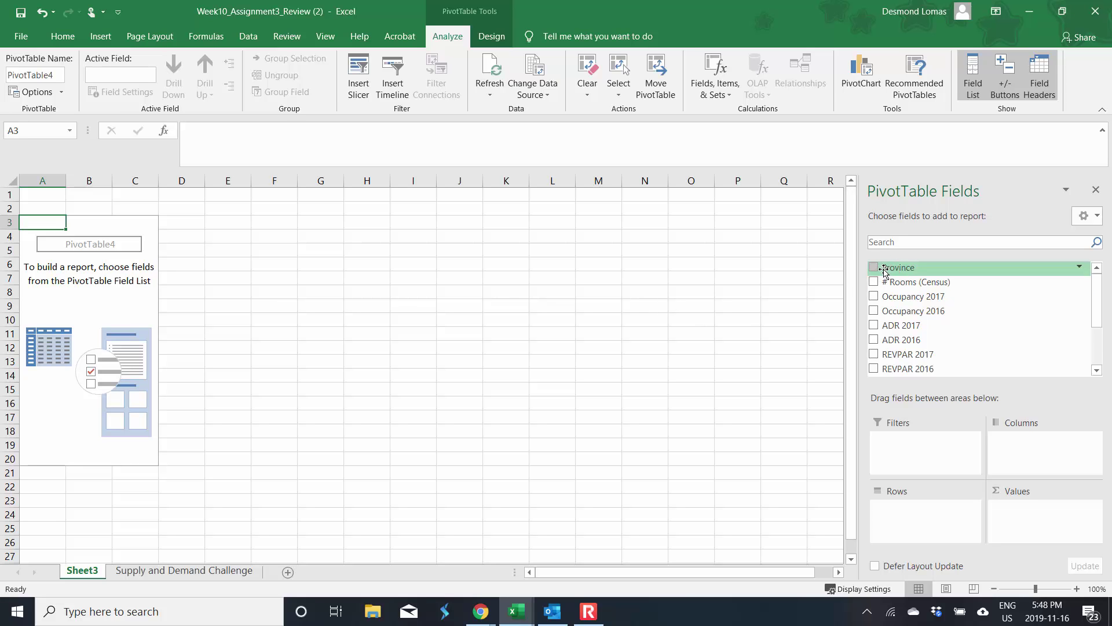
- Add Province to Rows and Room Supply and Room Demand as summed Values
drag(880, 270, 920, 532)
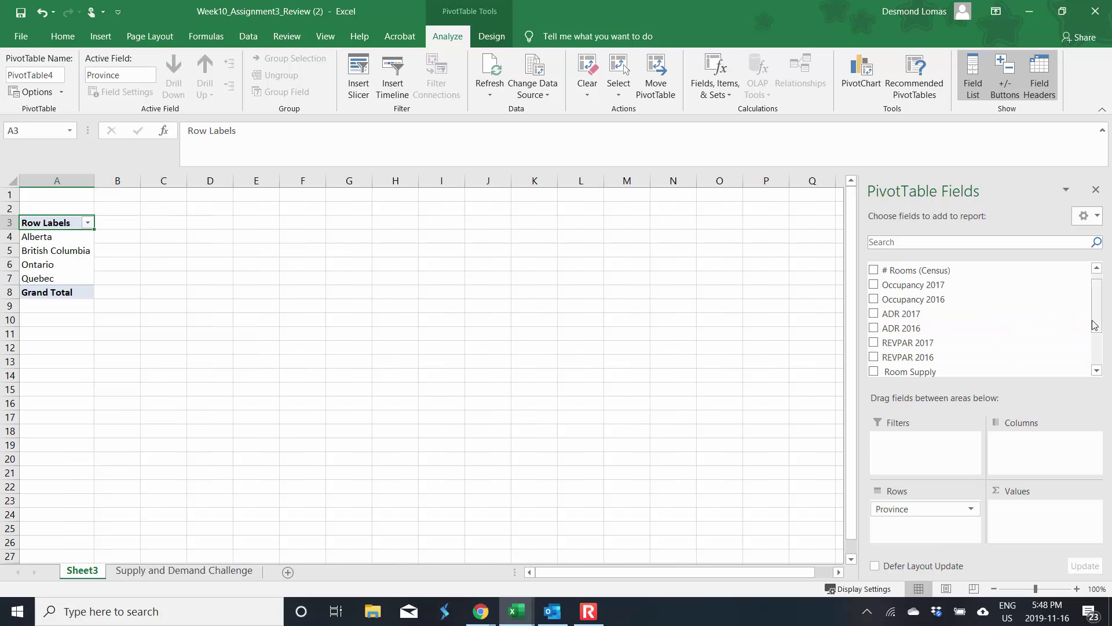
scroll(948, 310, down, 2)
drag(949, 310, 1040, 517)
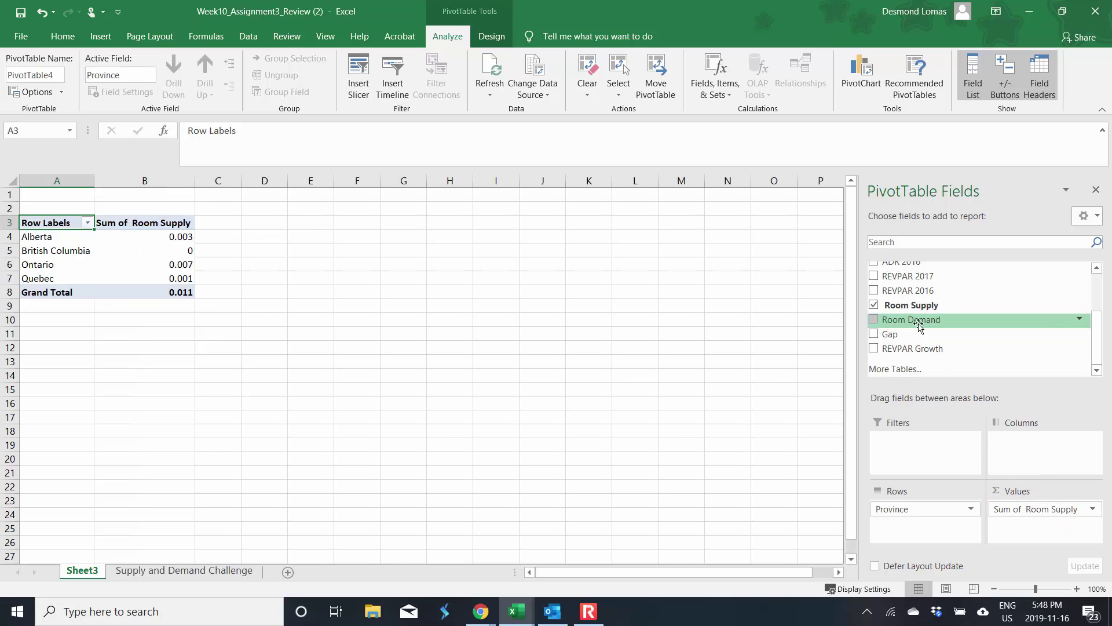
mouse_move(915, 320)
mouse_down()
mouse_move(1037, 509)
mouse_move(1039, 537)
mouse_up()
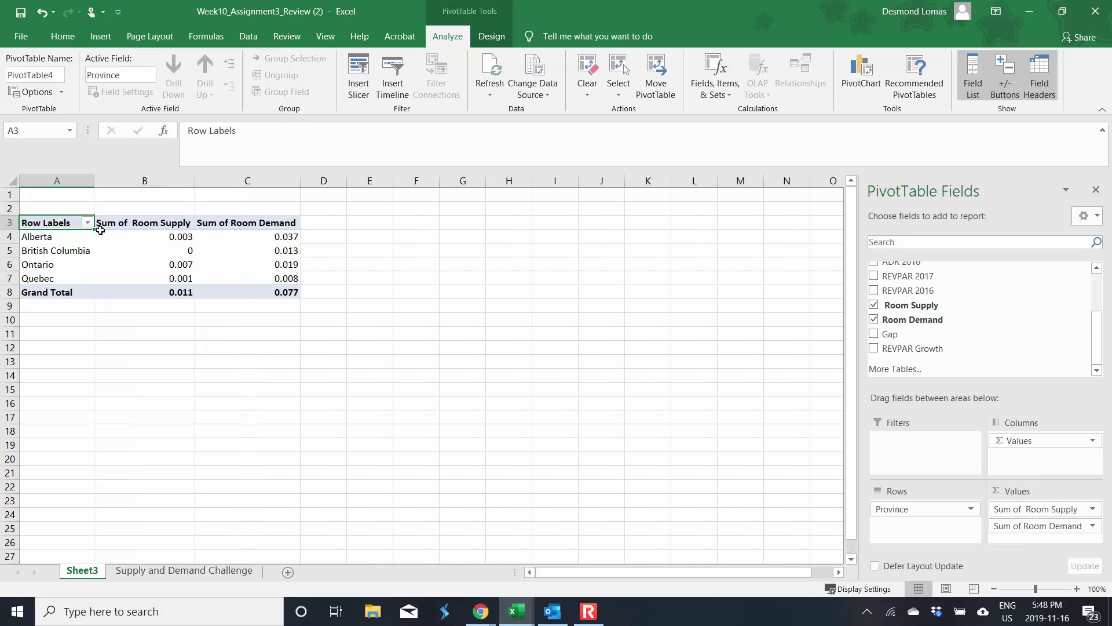
- Rename the Row Labels header in A3 to 'Province'
double_click(66, 224)
drag(70, 223, 22, 223)
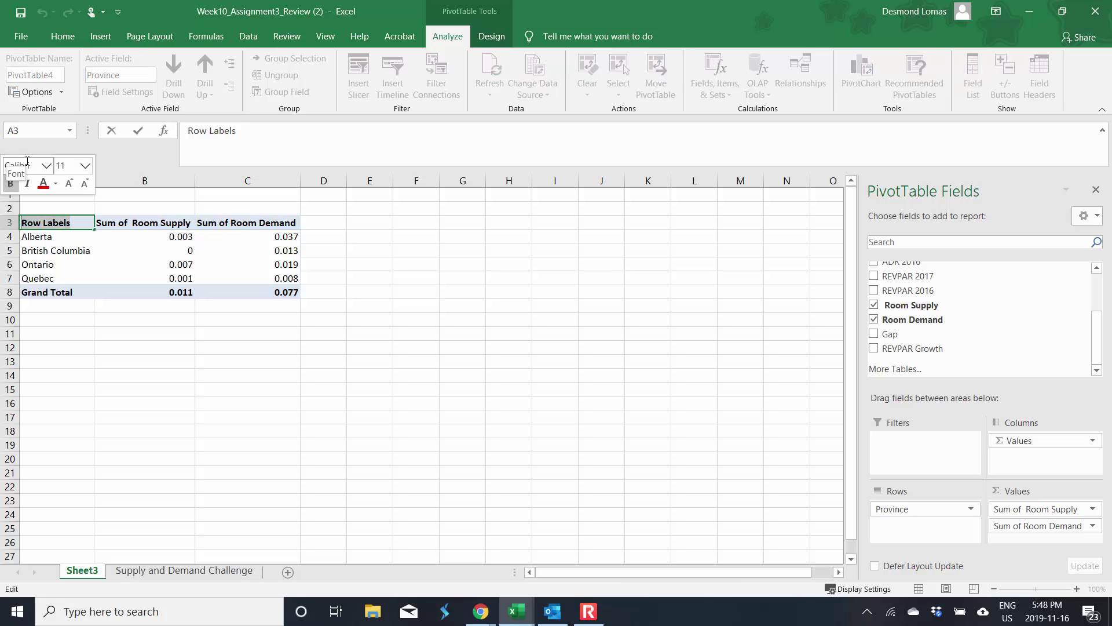
text(Province)
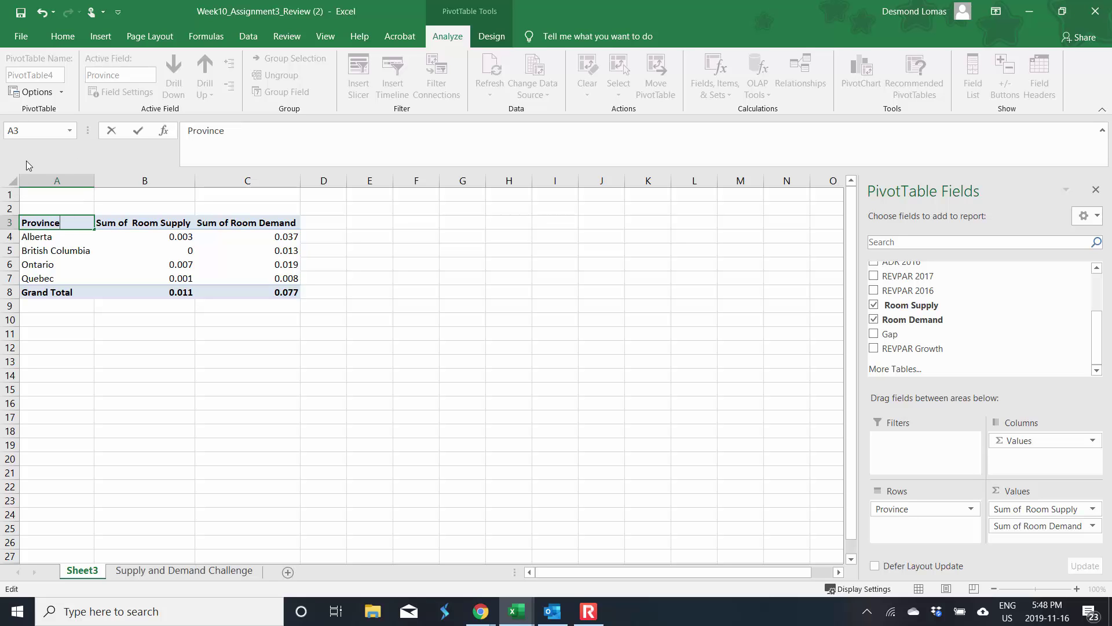
click(416, 376)
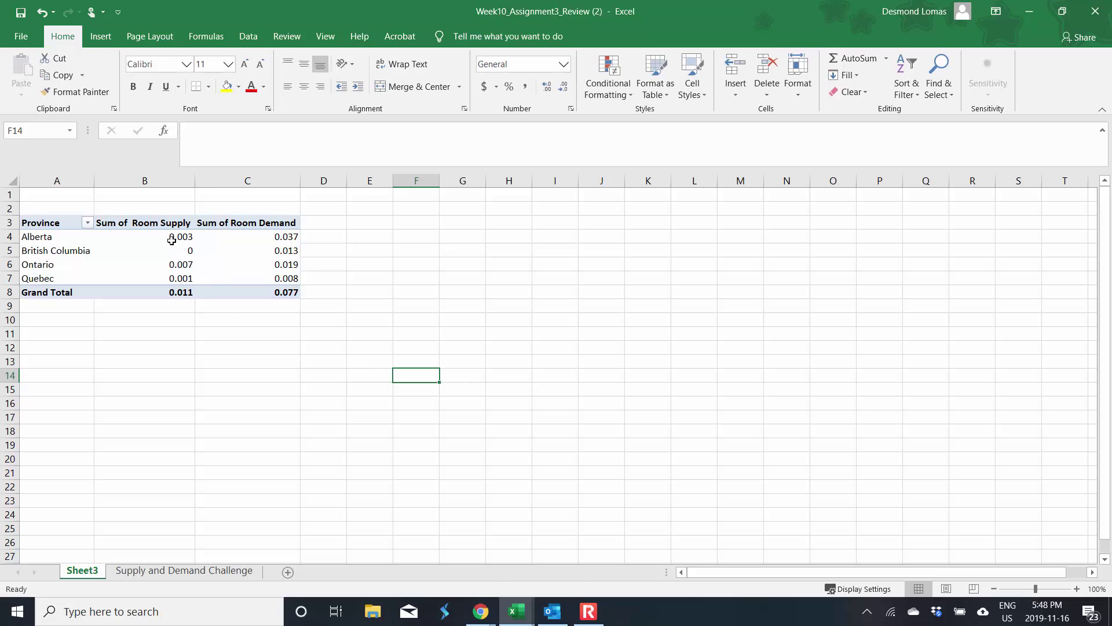
drag(171, 239, 251, 293)
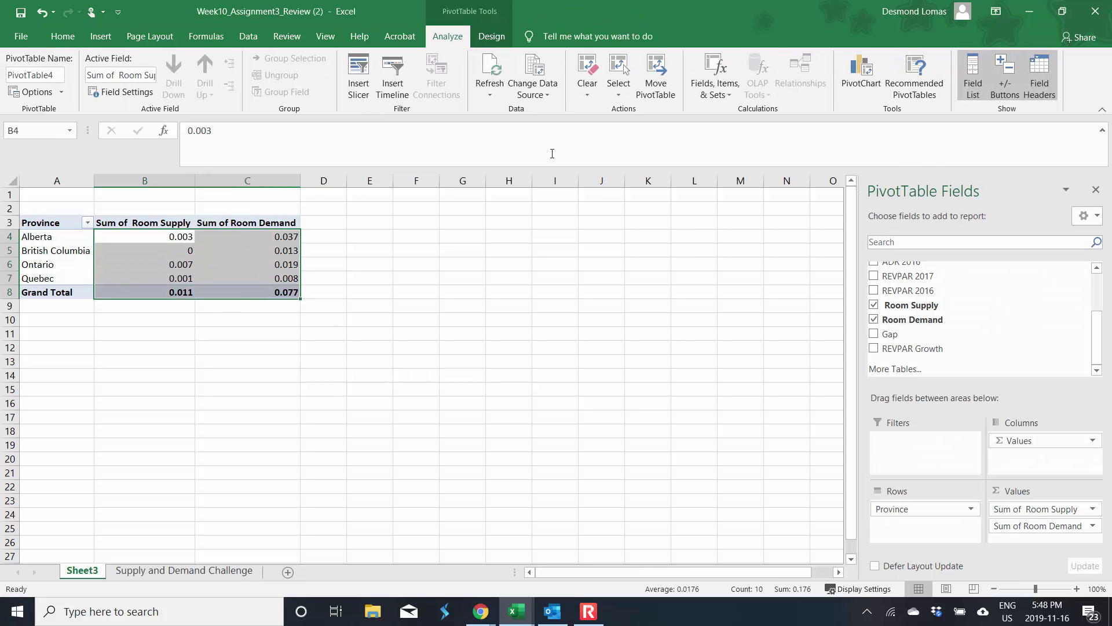
- Format the pivot sums as two-decimal percentages, totalling 1.10% and 7.70%
click(62, 36)
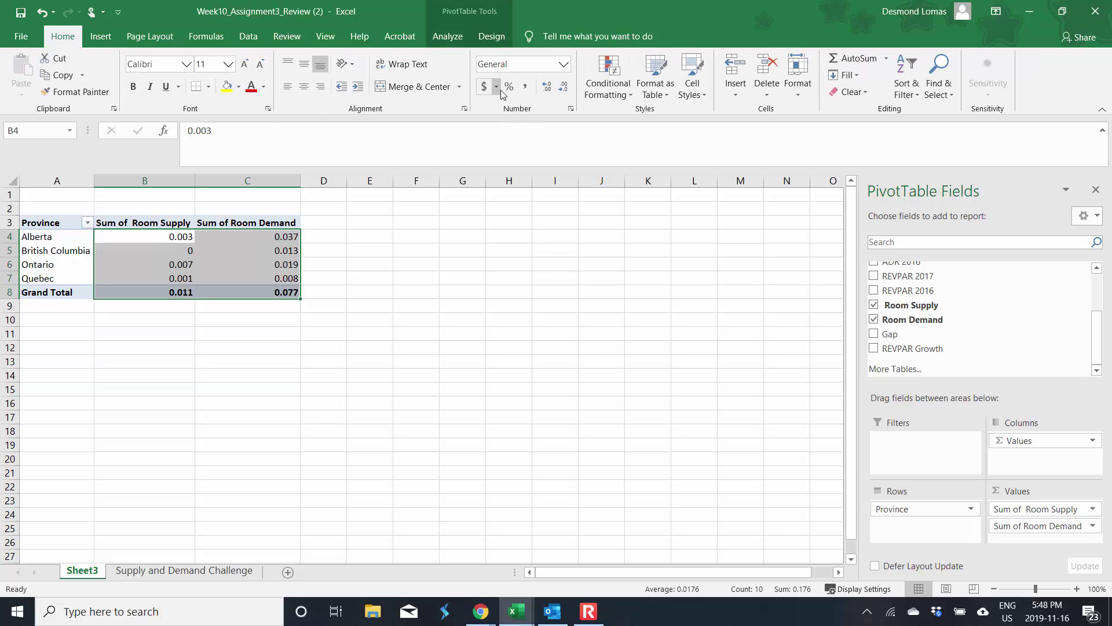
click(508, 86)
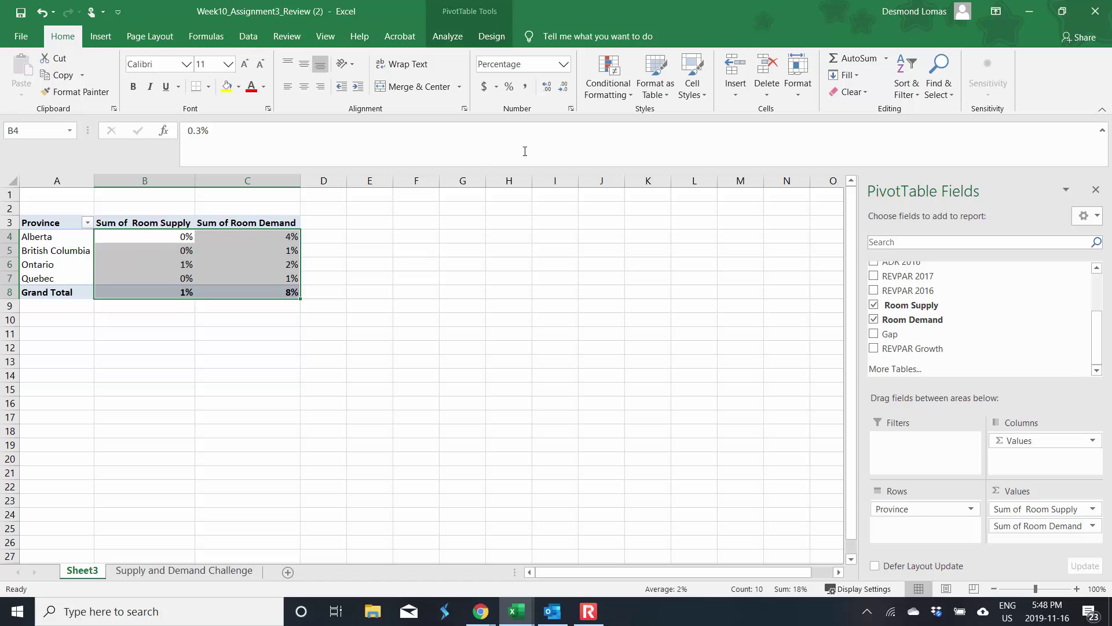
click(544, 88)
click(543, 90)
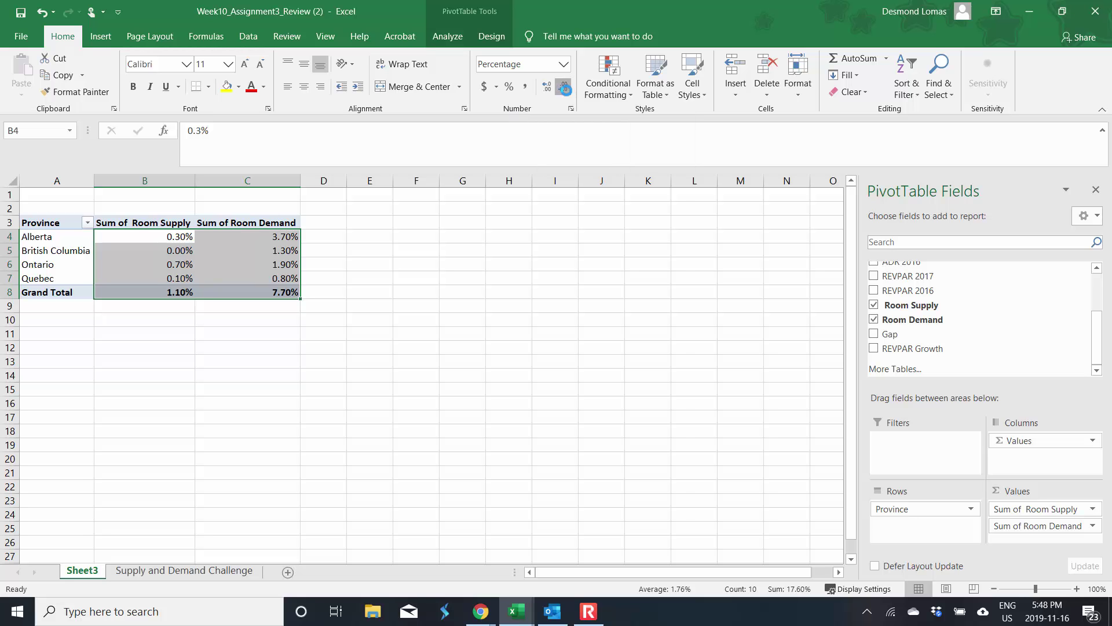
click(561, 90)
click(548, 88)
click(526, 349)
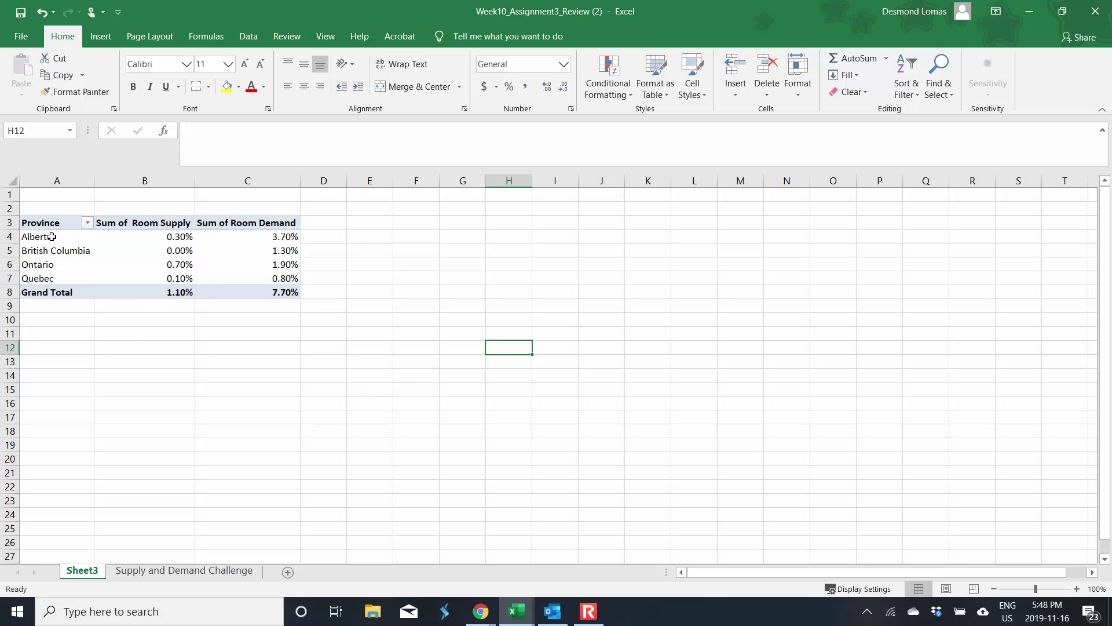
- Insert a Province slicer and drag it beside the pivot table near row 2
click(38, 224)
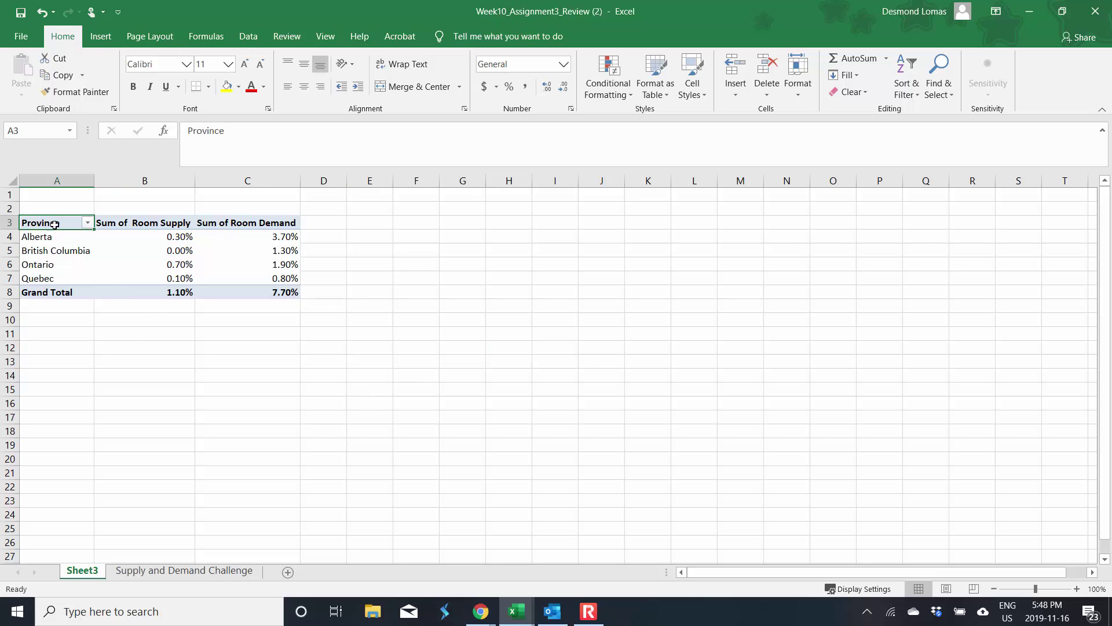
drag(54, 225, 271, 274)
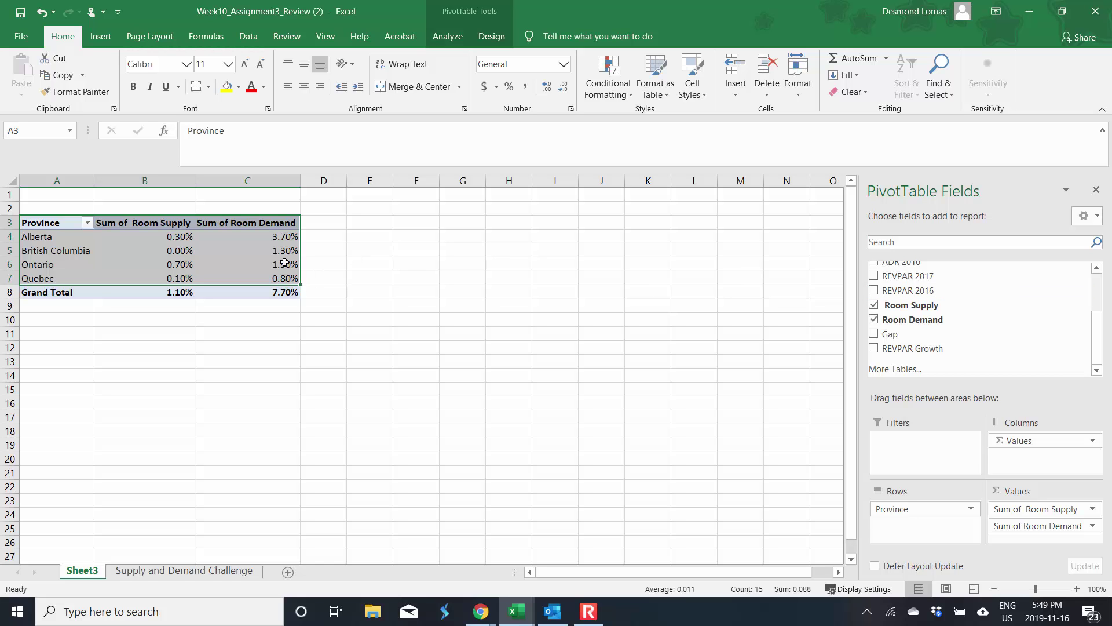
click(102, 37)
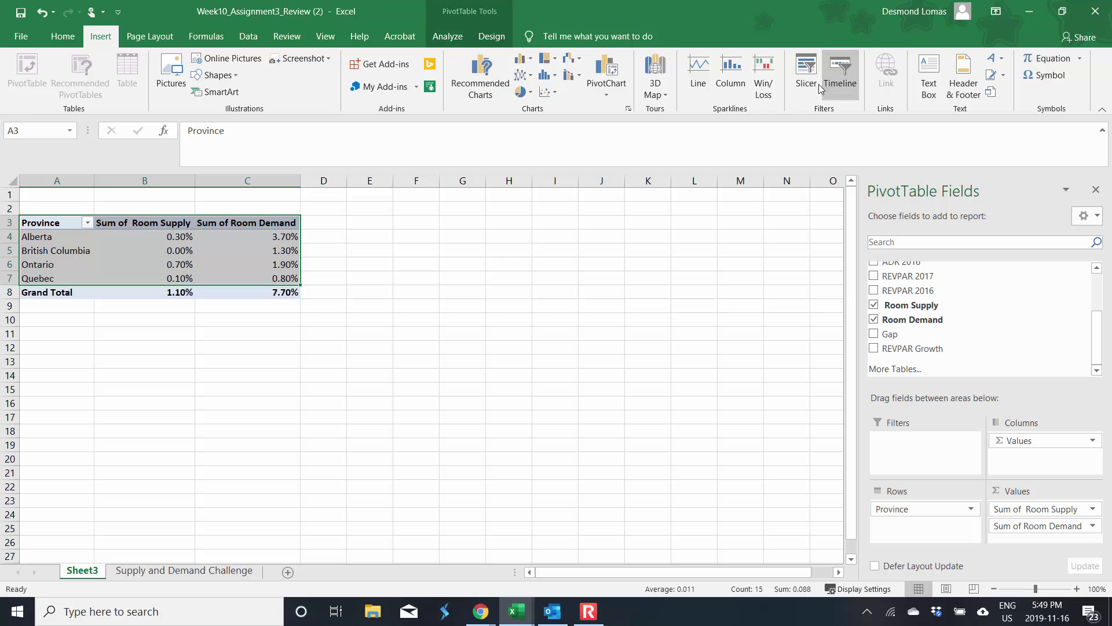
click(816, 77)
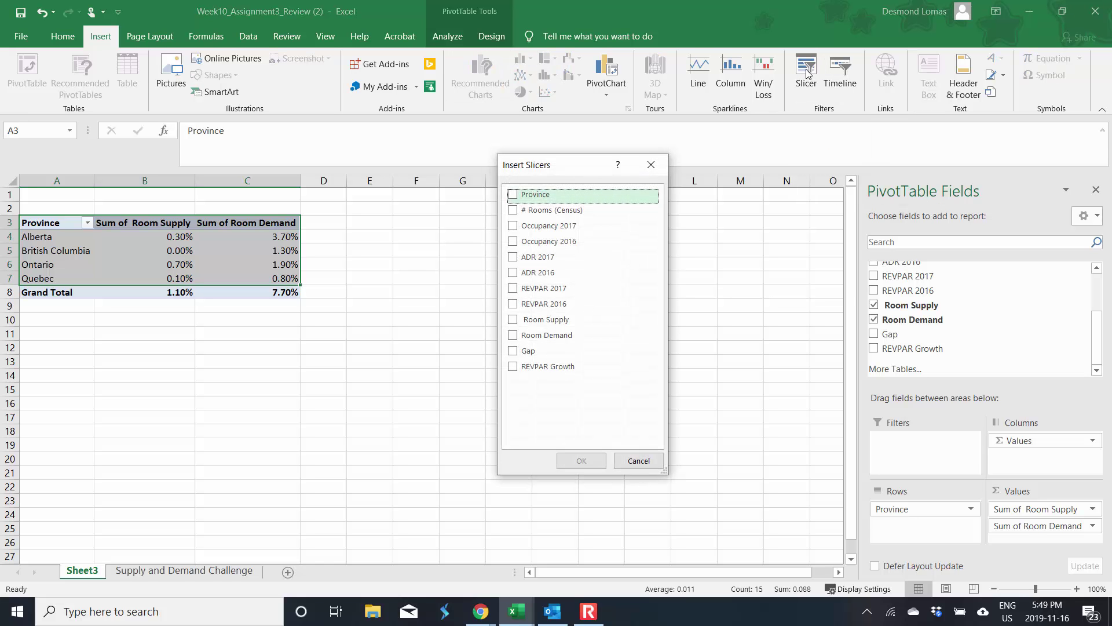
click(512, 195)
click(582, 458)
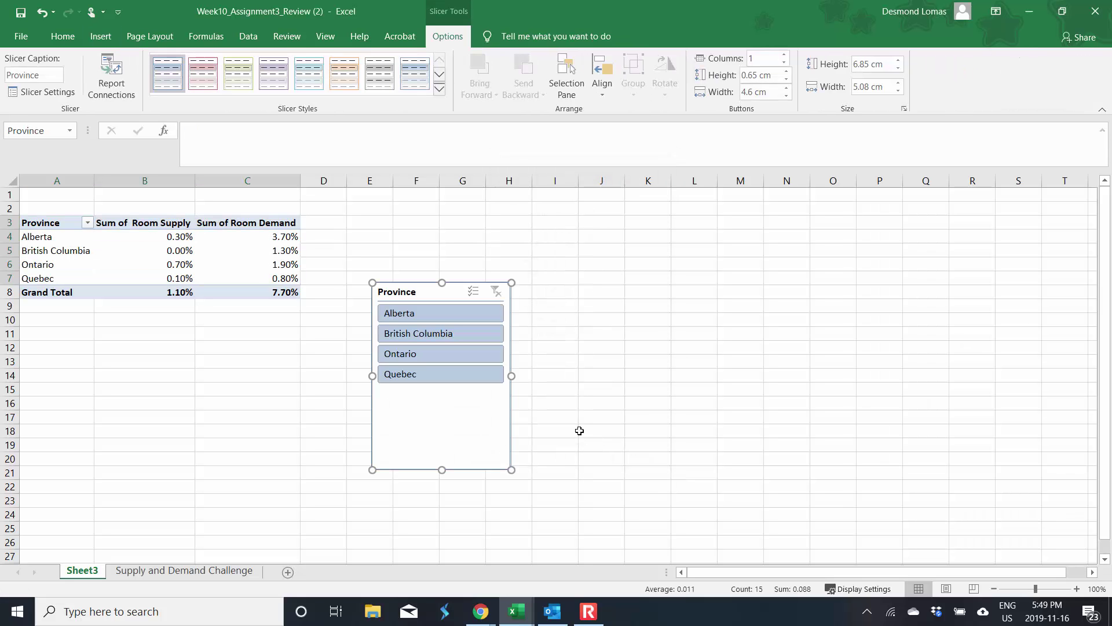
drag(471, 283, 417, 199)
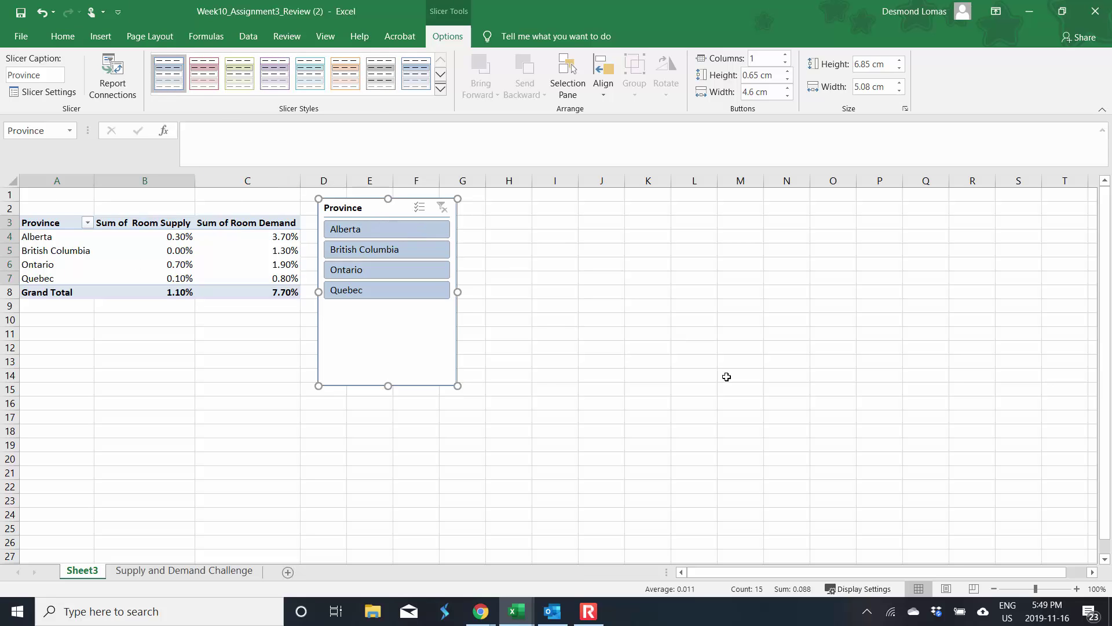
click(640, 336)
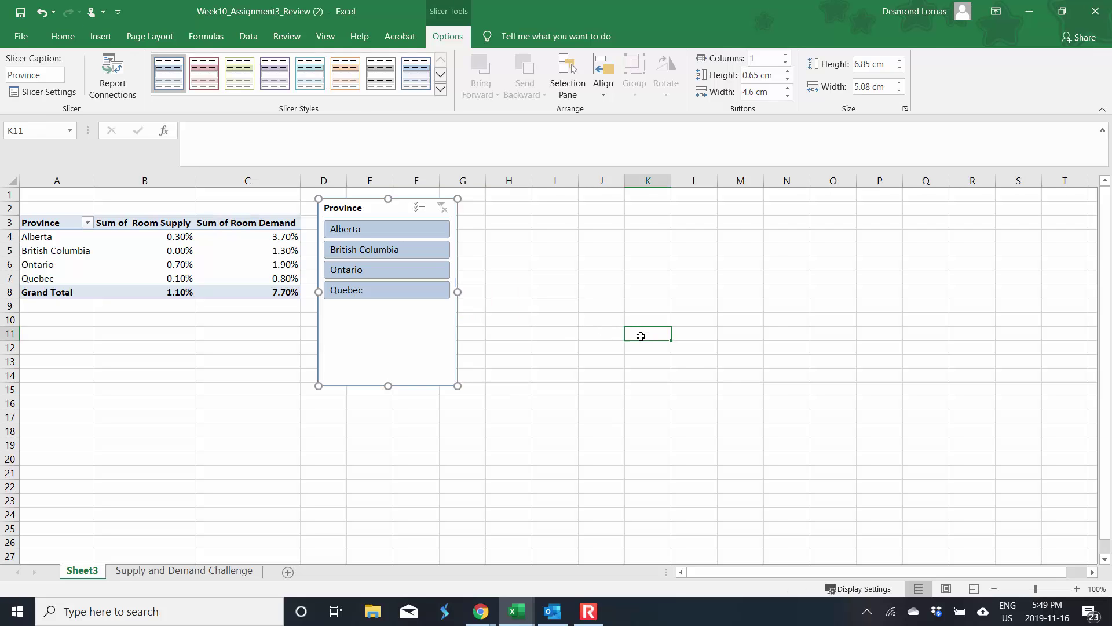
- Start a PivotChart from the pivot table and pick the 3-D Clustered Column type
click(105, 43)
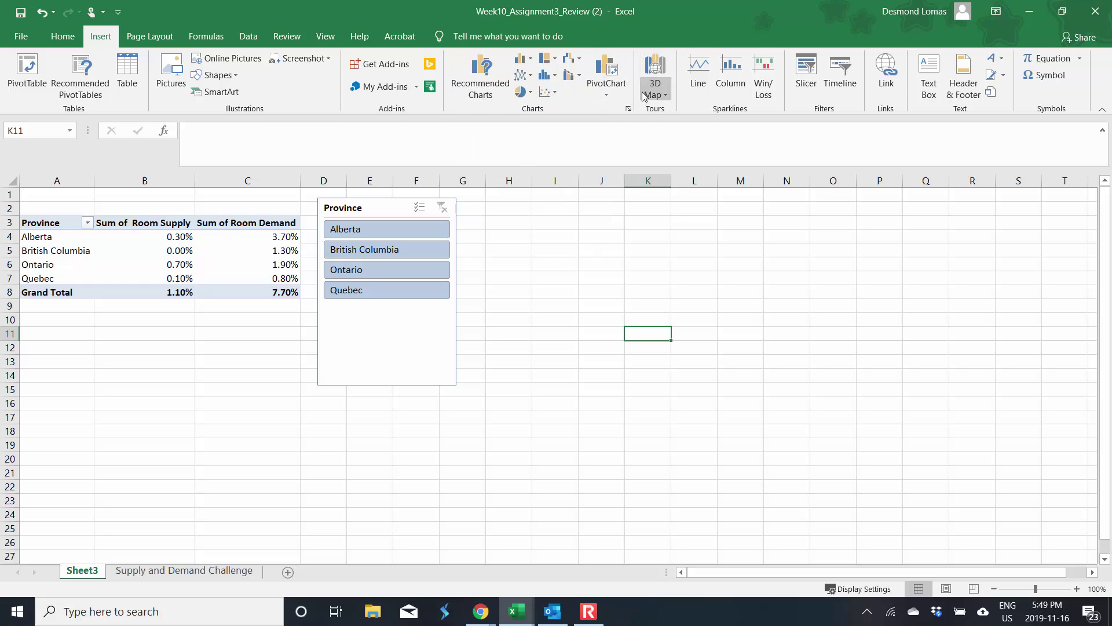
click(607, 70)
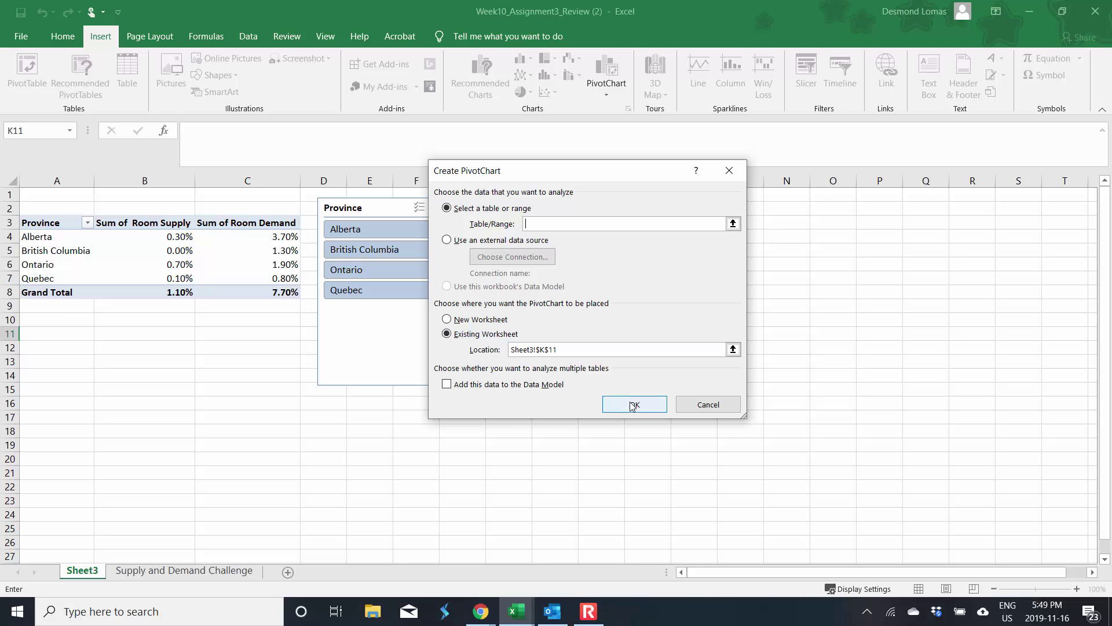
click(700, 406)
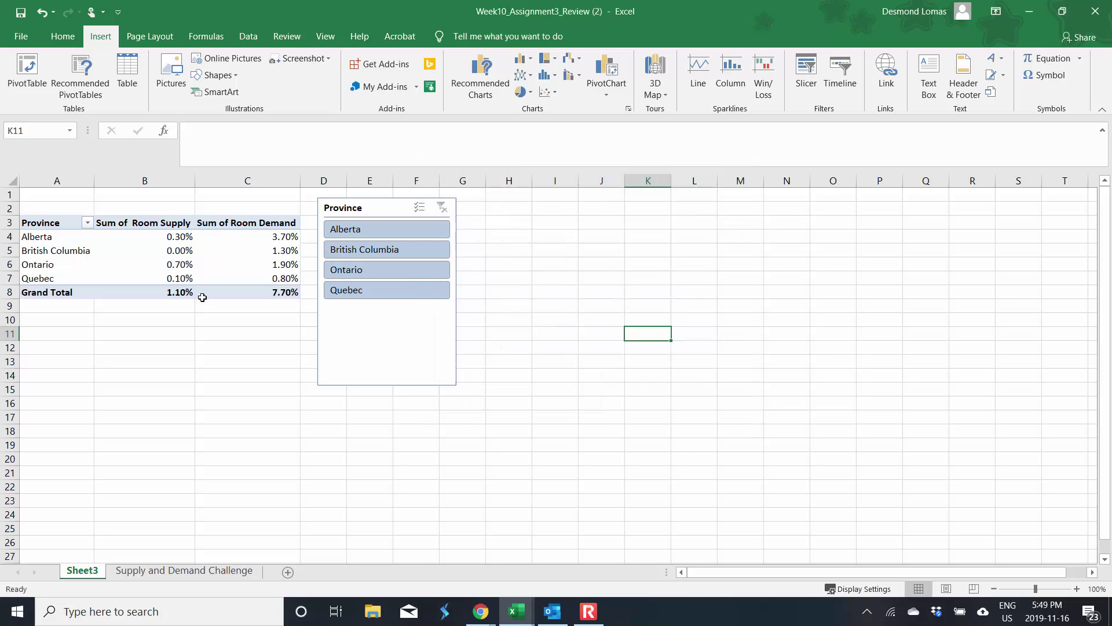
click(36, 222)
drag(36, 222, 241, 273)
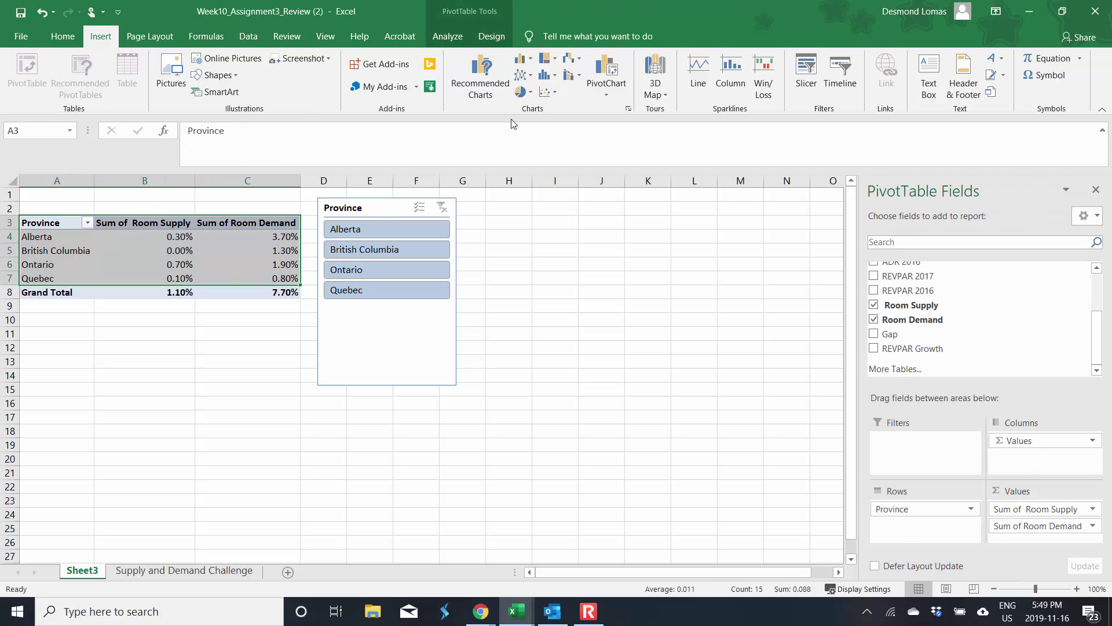
click(610, 91)
click(615, 106)
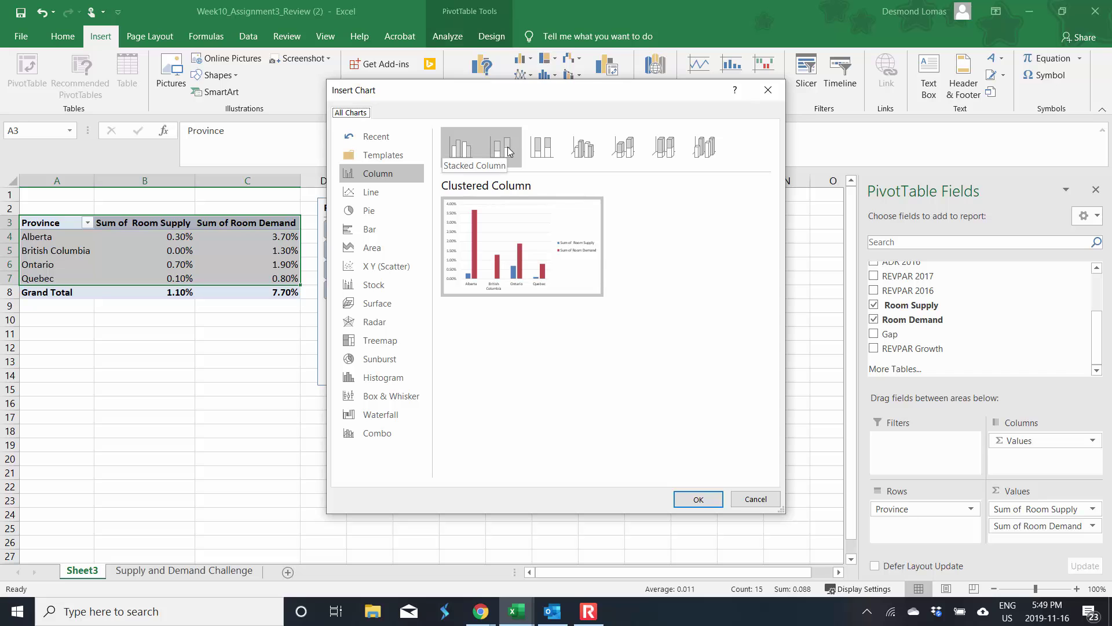
click(517, 148)
click(543, 149)
click(571, 149)
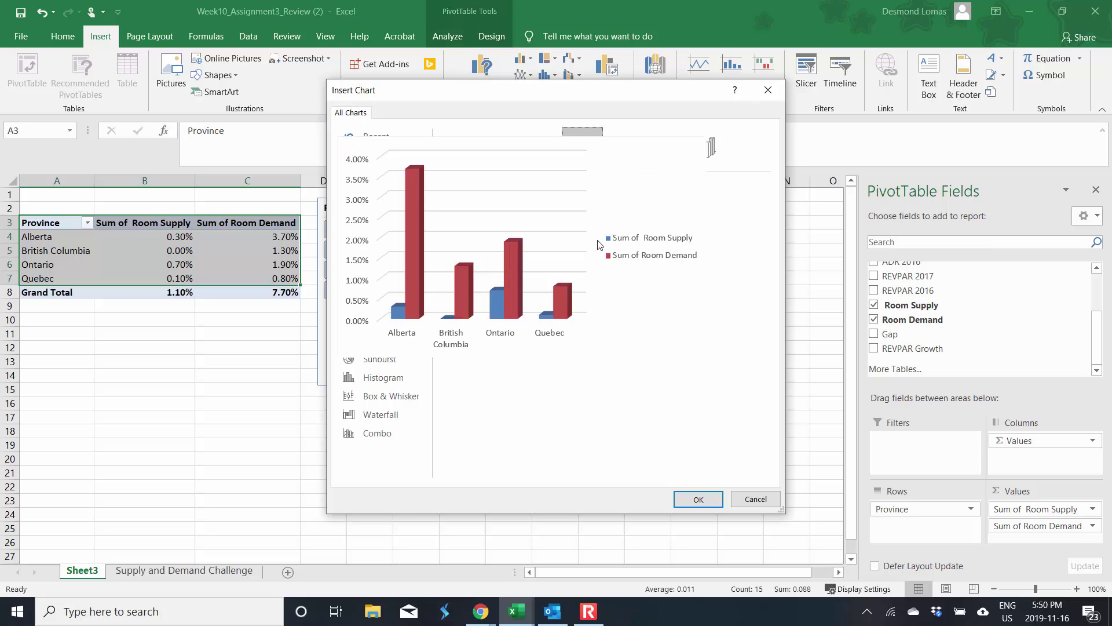
- Insert the 3-D clustered column chart right of the slicer and close its field list
click(700, 498)
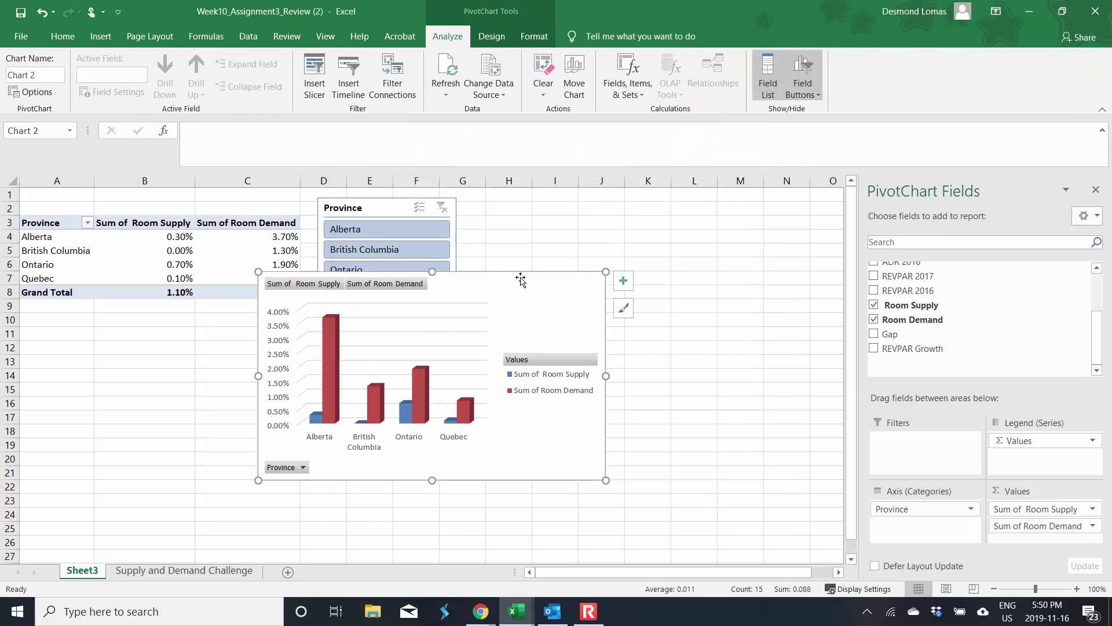
drag(514, 271, 722, 203)
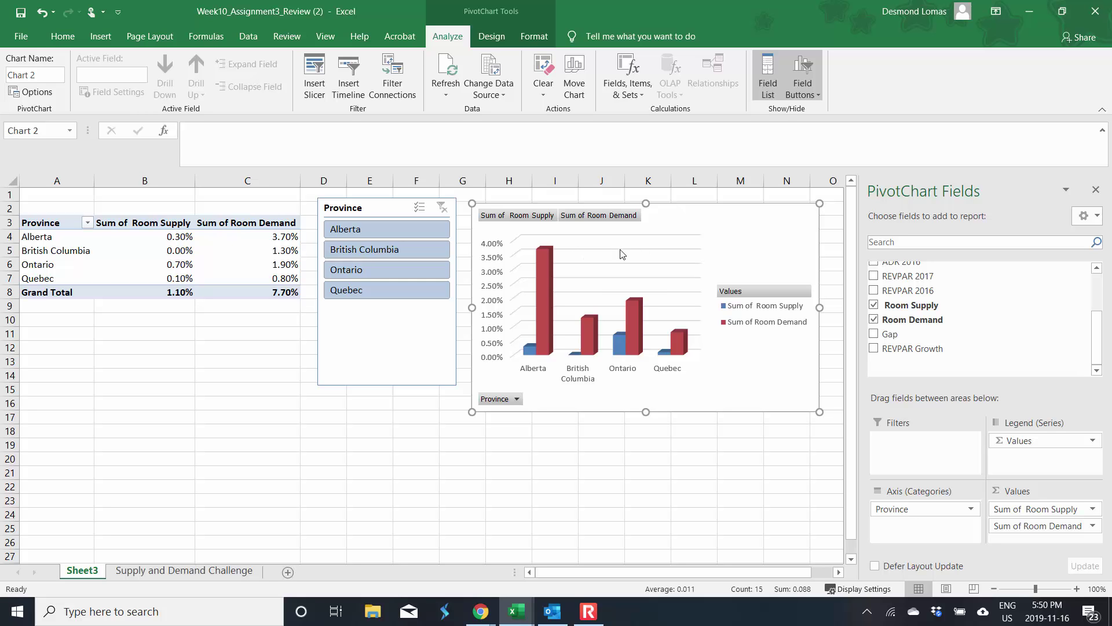
double_click(653, 259)
click(1099, 194)
click(1095, 190)
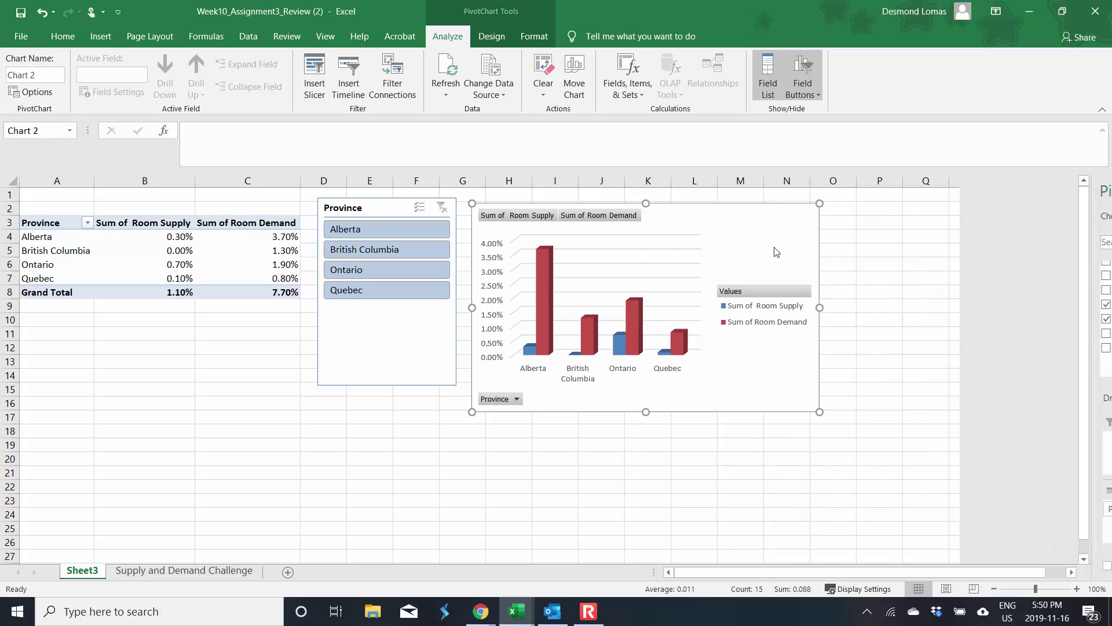
- Set the chart's major gridlines to No line
double_click(624, 253)
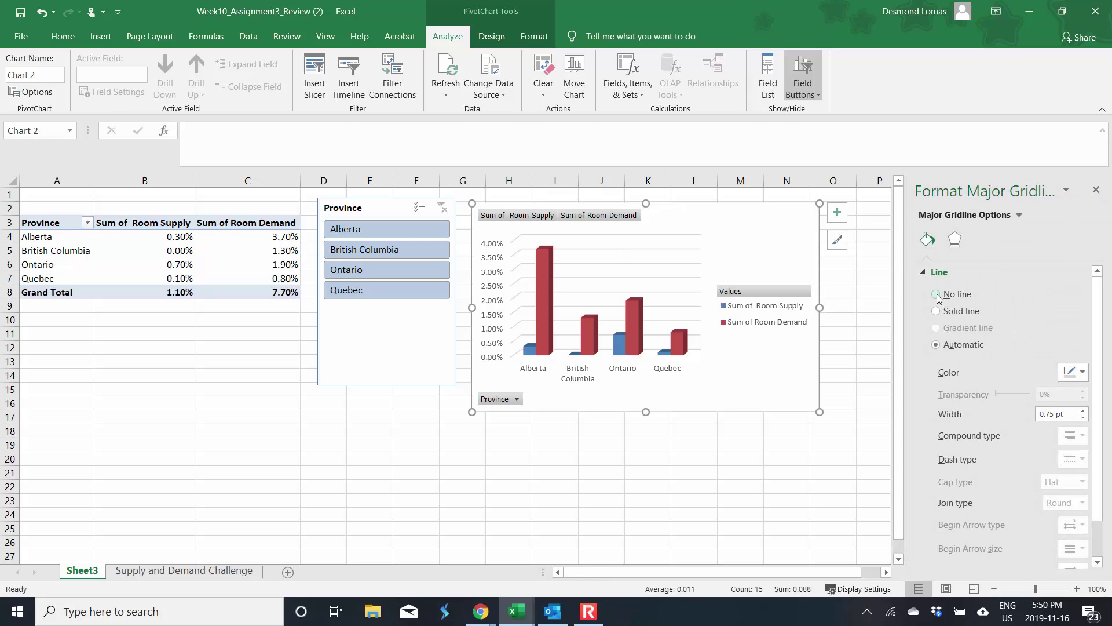
click(937, 294)
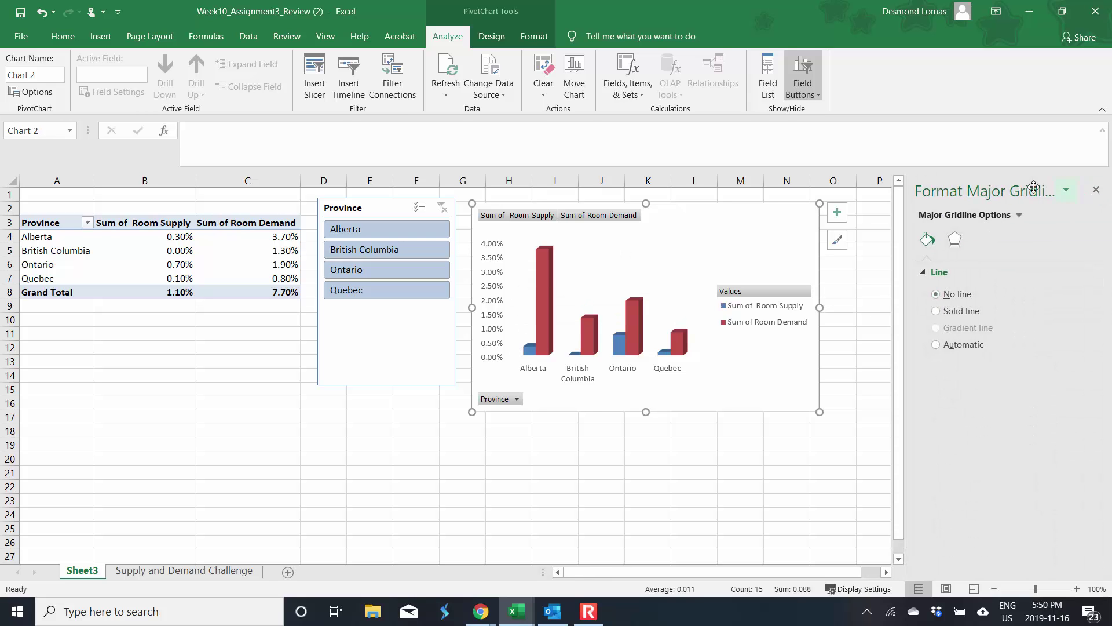
click(1095, 190)
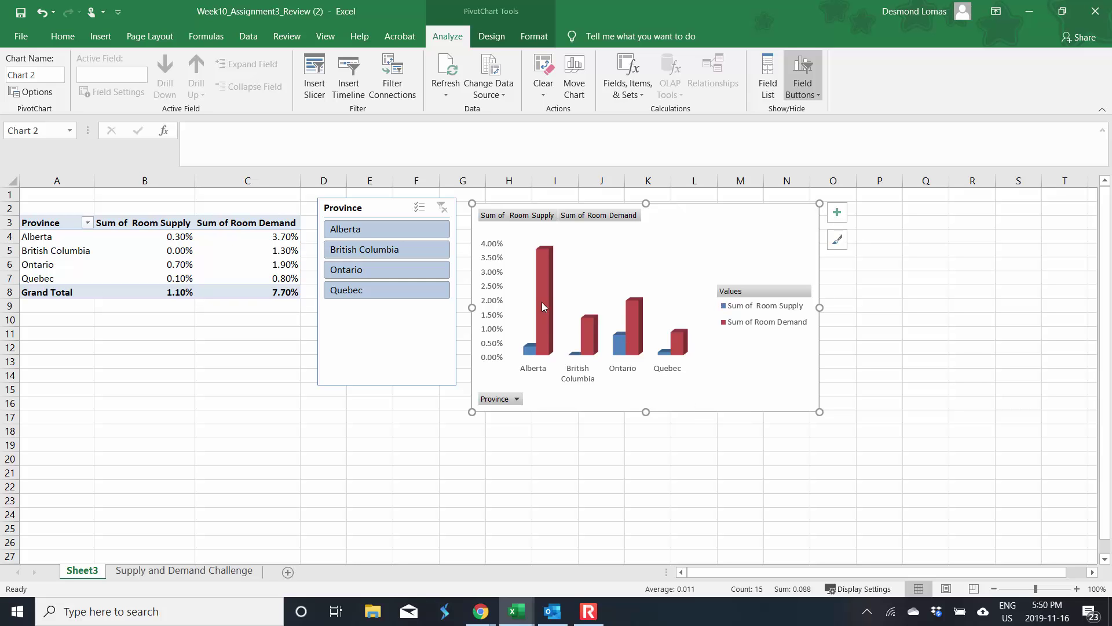
click(530, 353)
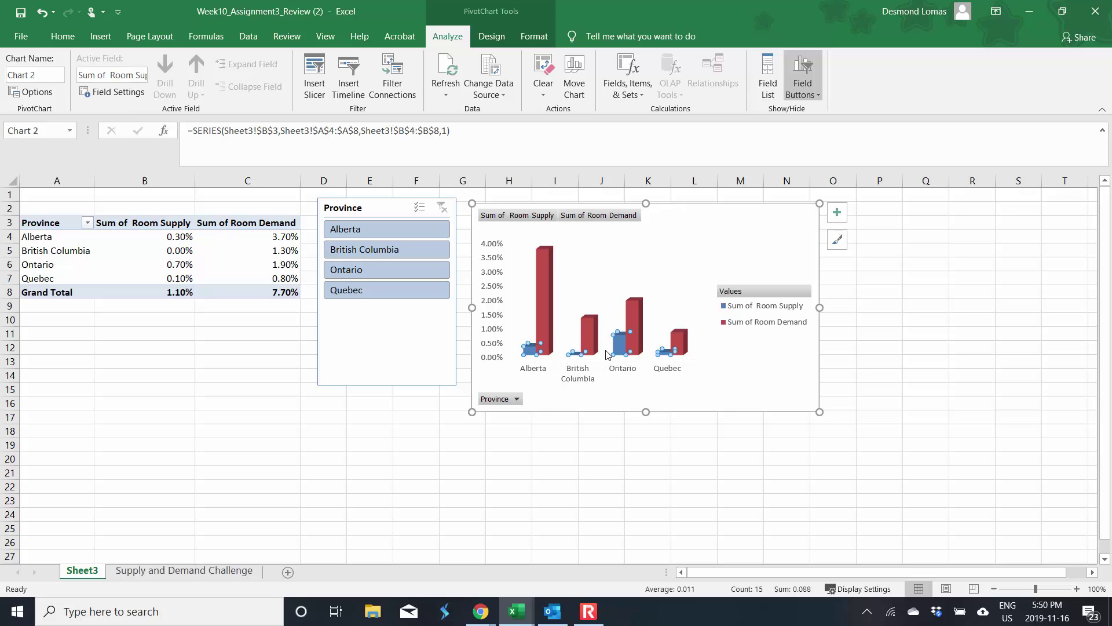
mouse_move(548, 355)
right_click(532, 354)
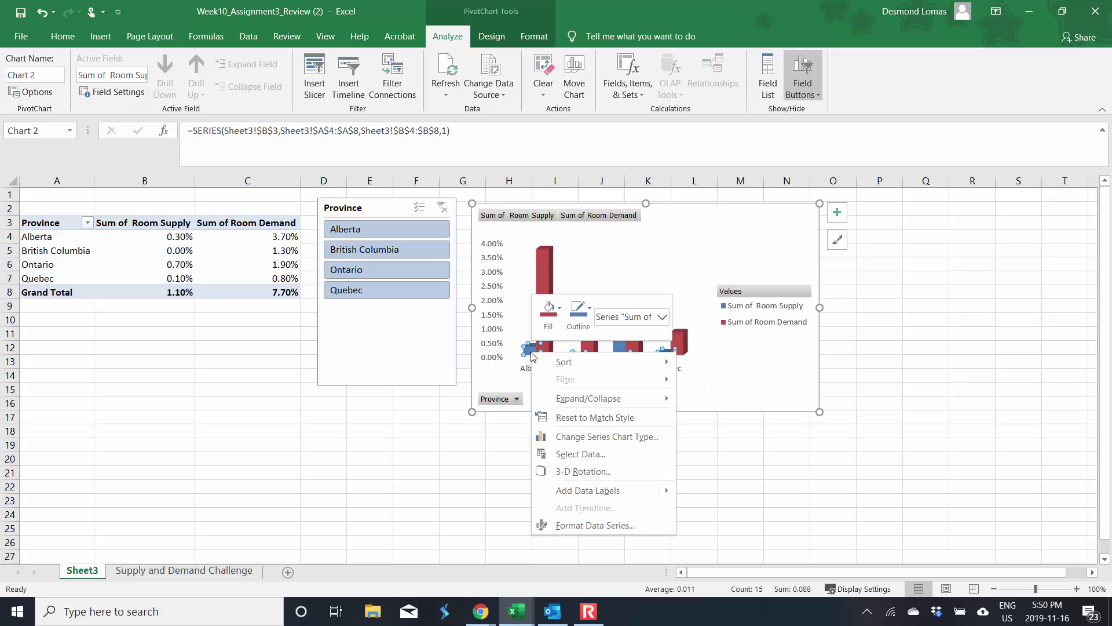
key(Escape)
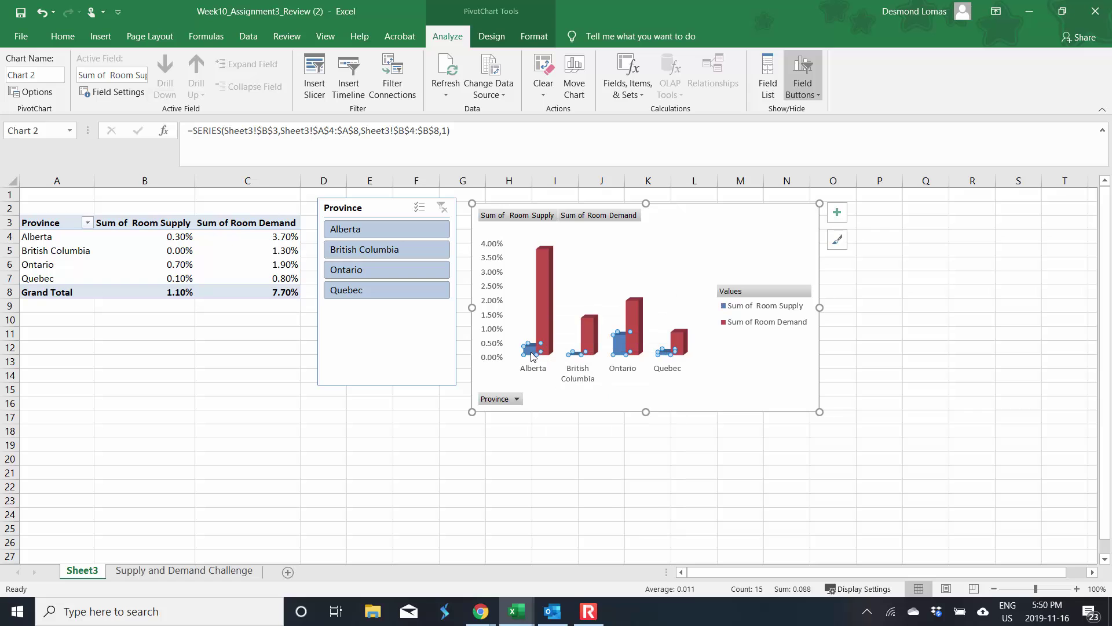
click(532, 345)
click(539, 329)
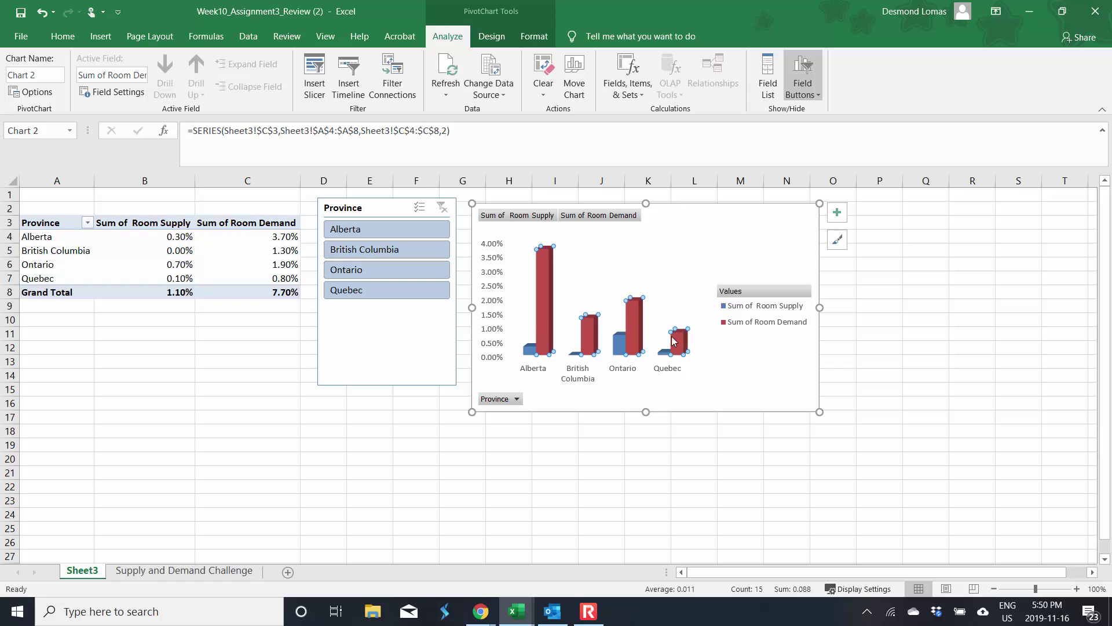
click(555, 317)
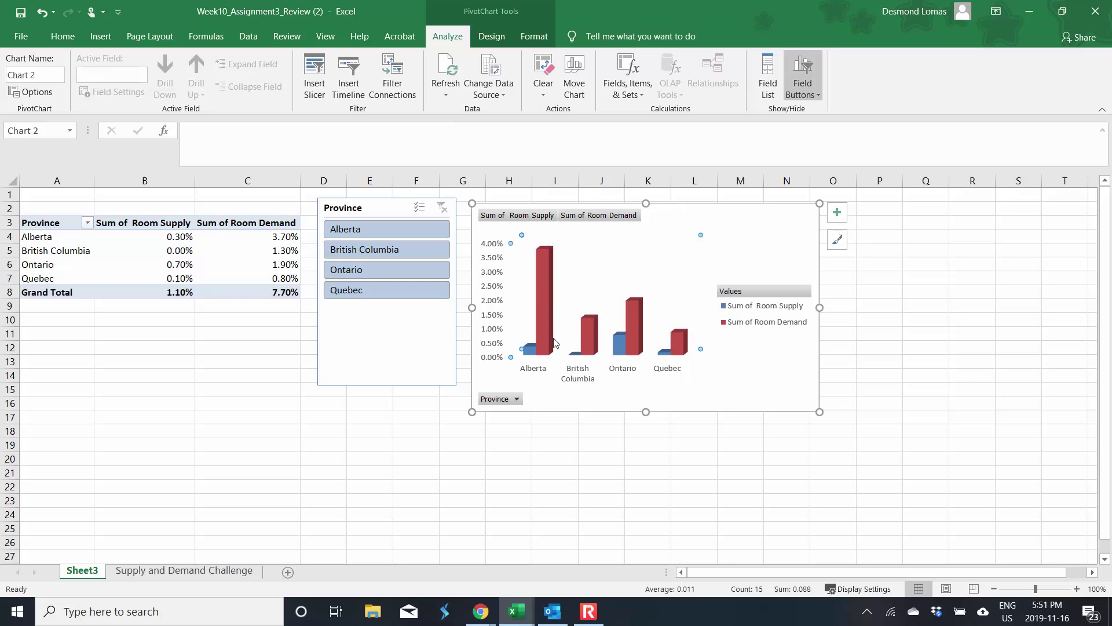
click(630, 459)
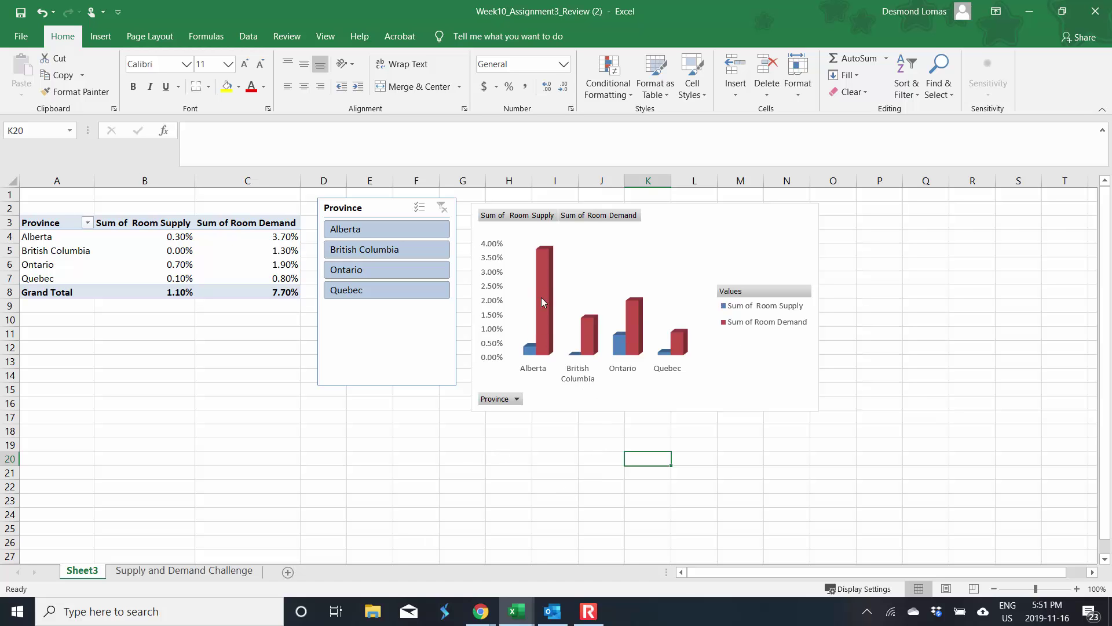
- Fill the Room Supply columns with black
double_click(528, 350)
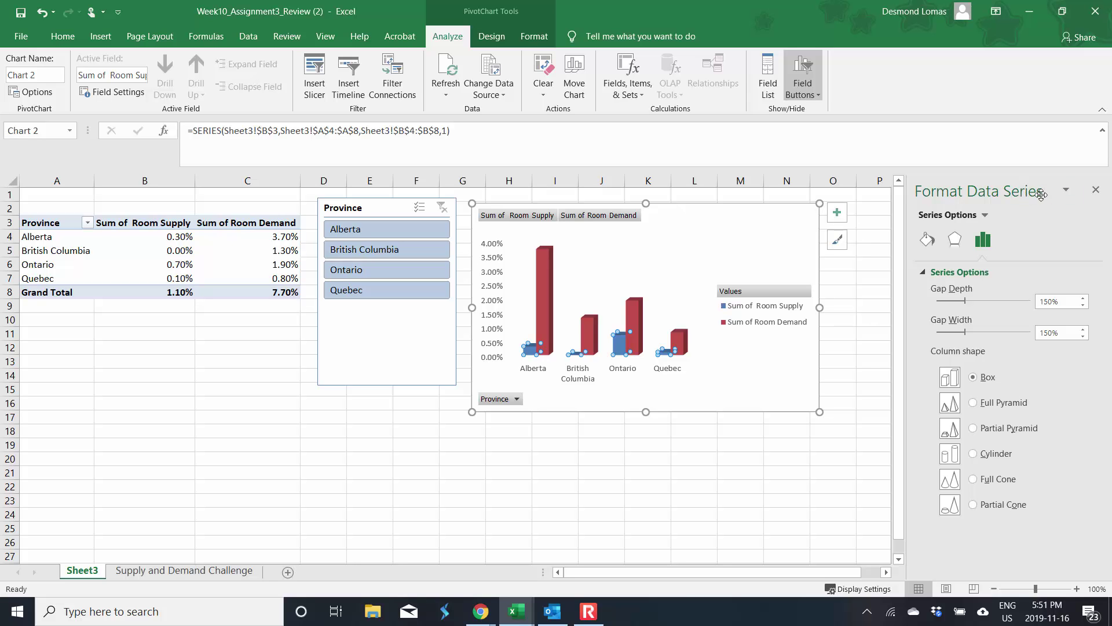
click(927, 239)
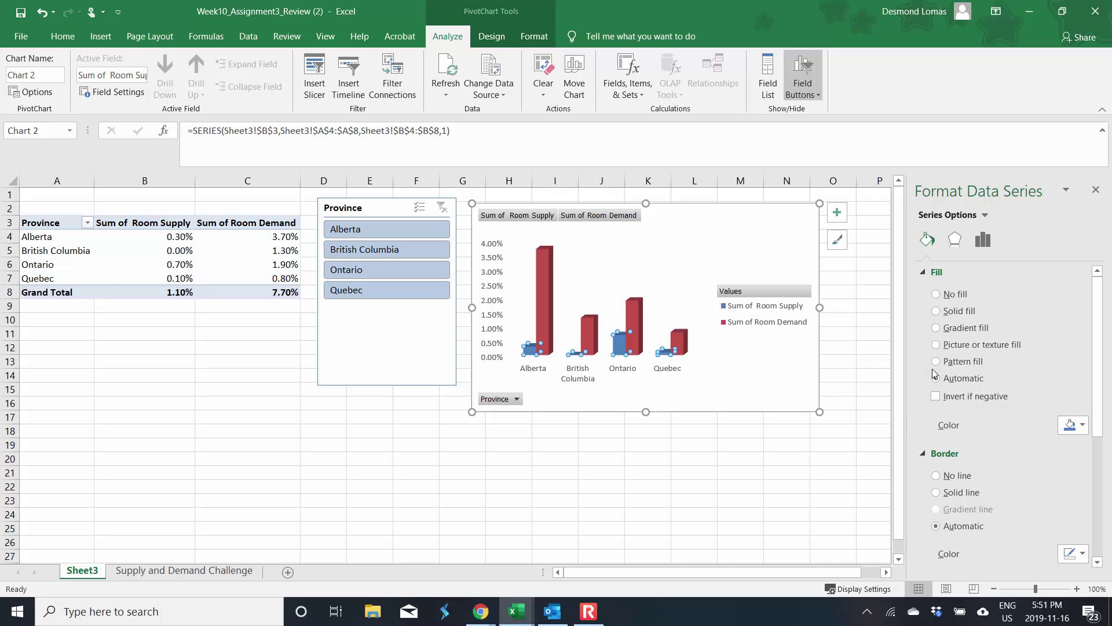
click(1075, 426)
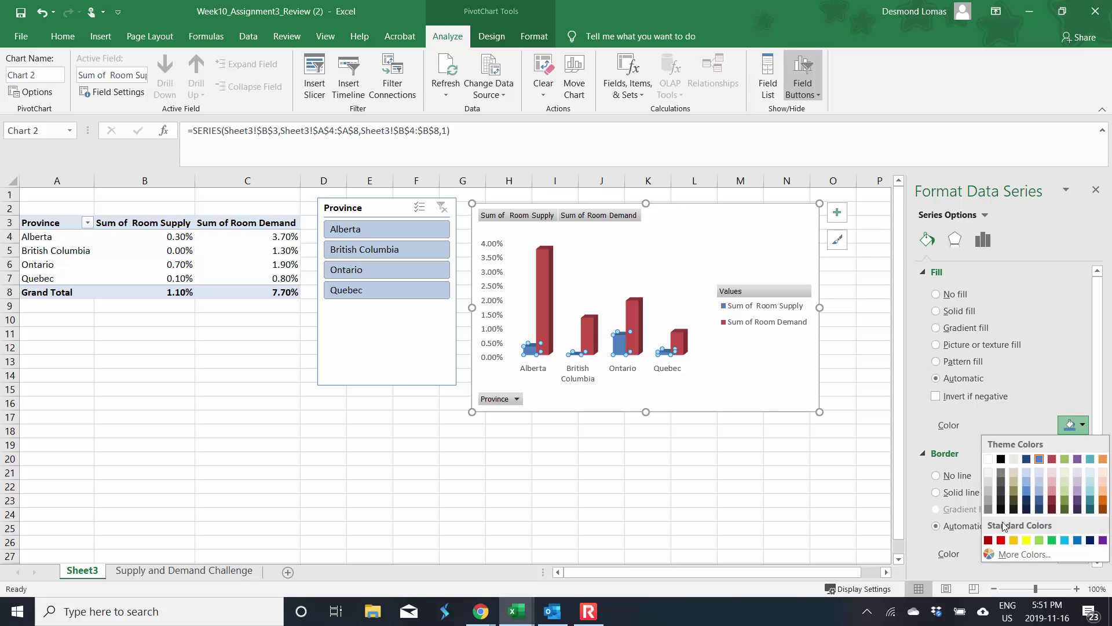
click(1002, 459)
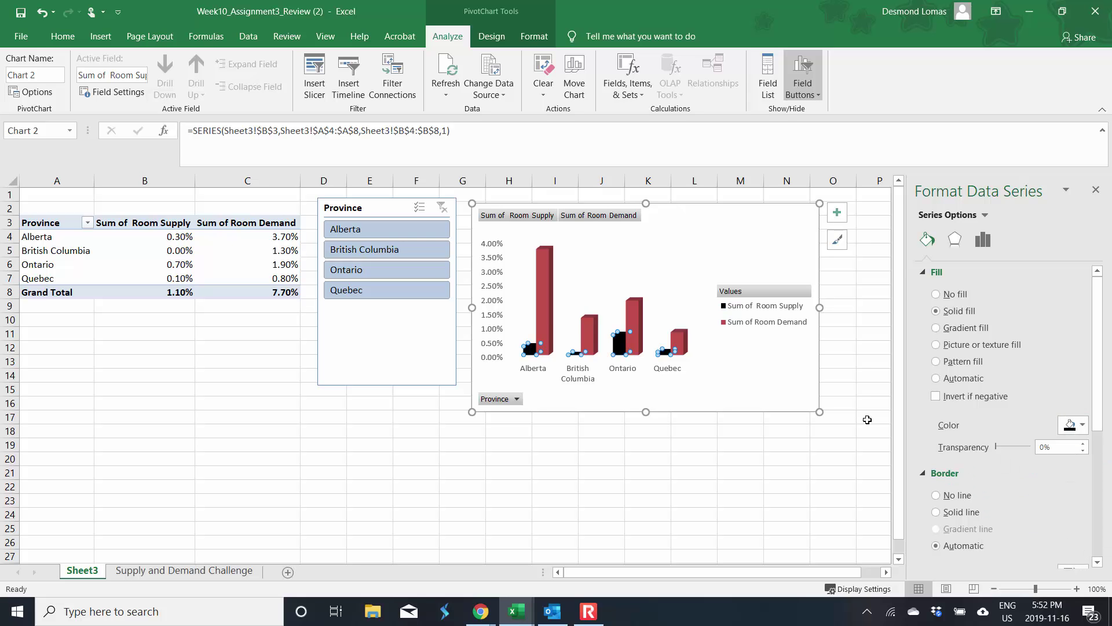
click(741, 378)
- Fill the whole Room Demand series with green
click(544, 318)
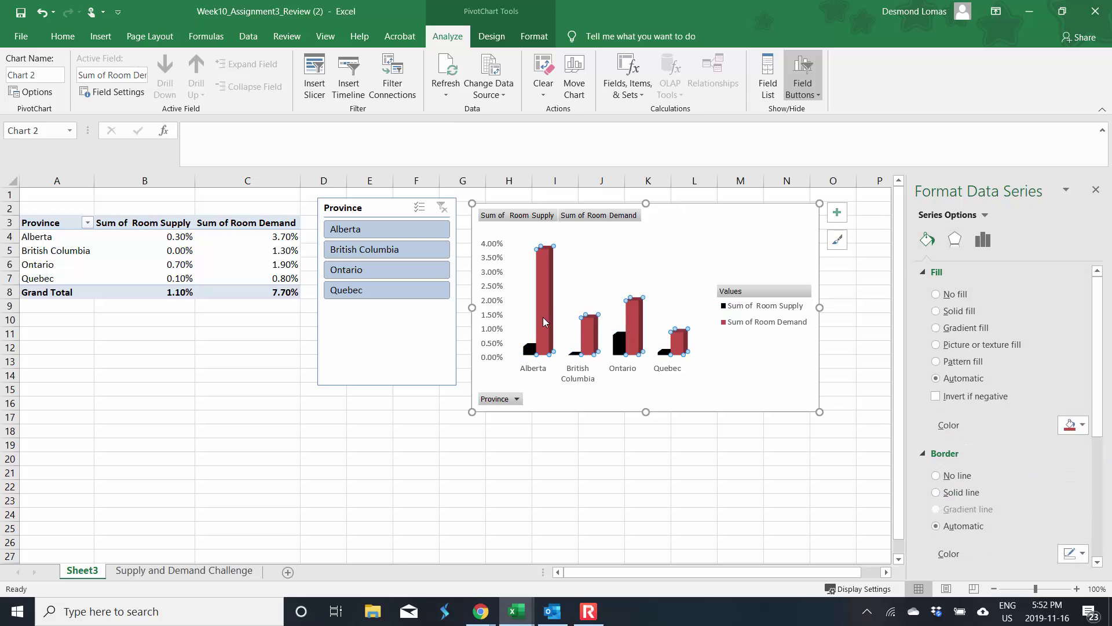
click(543, 318)
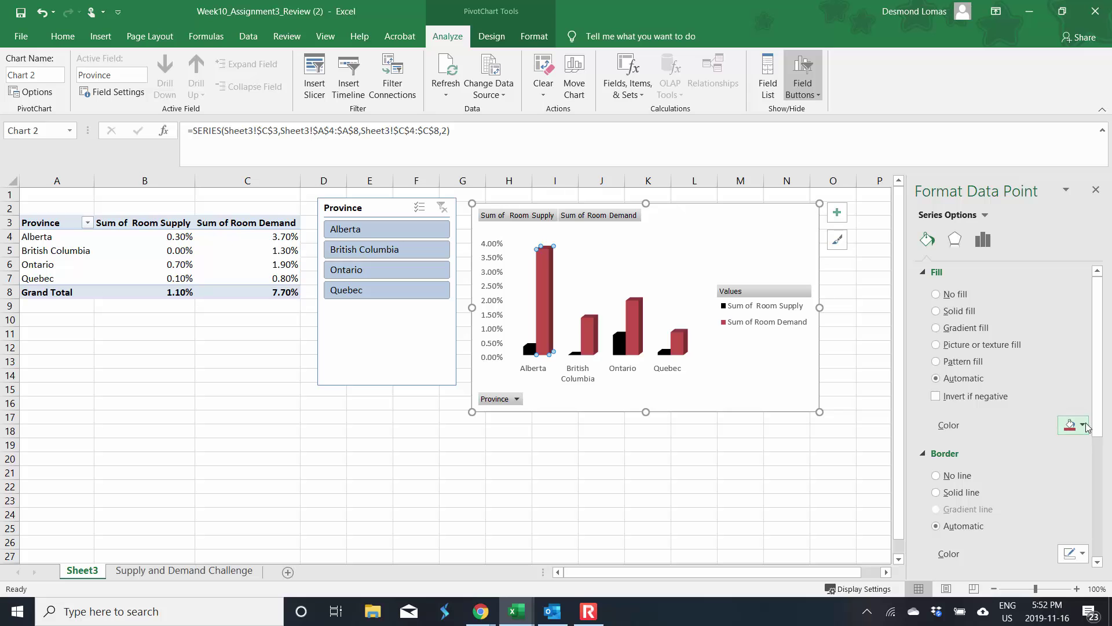
click(727, 392)
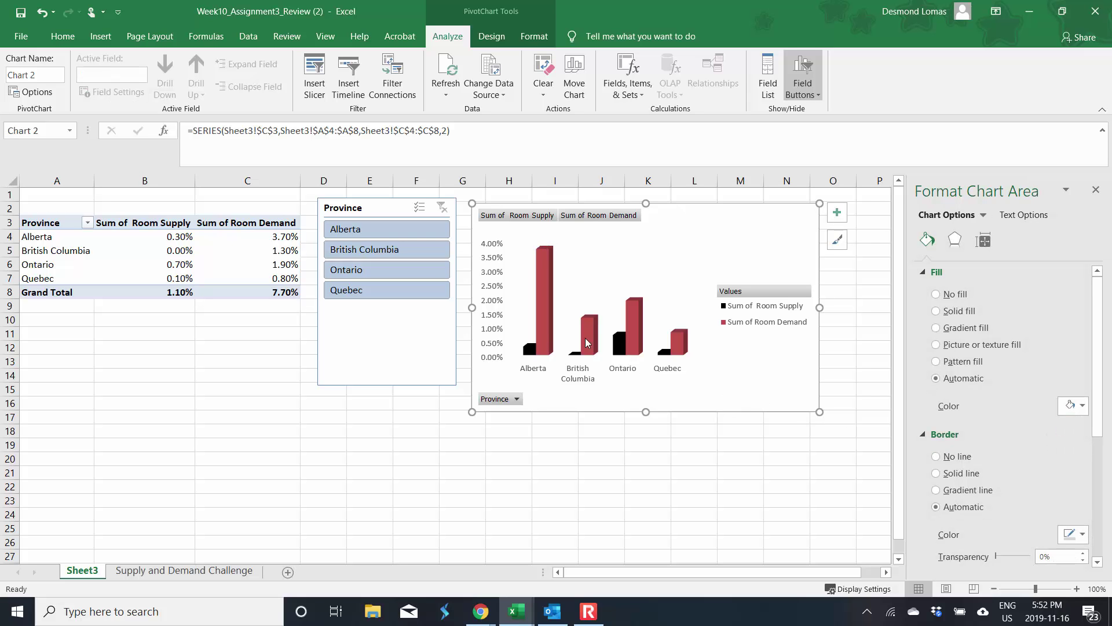
click(544, 323)
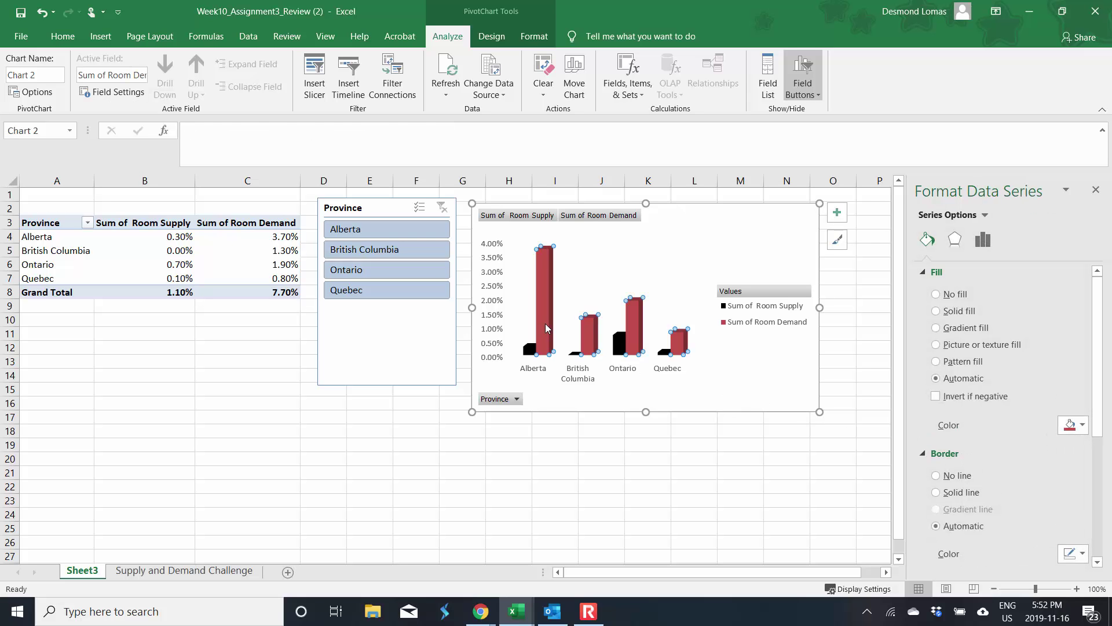
click(1082, 426)
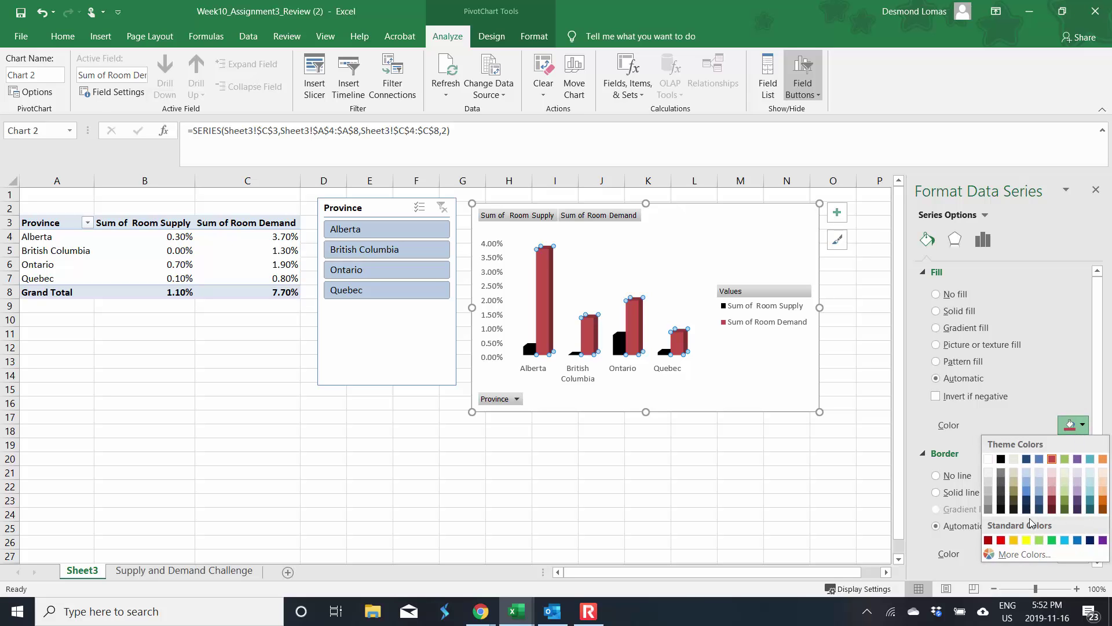
click(1052, 541)
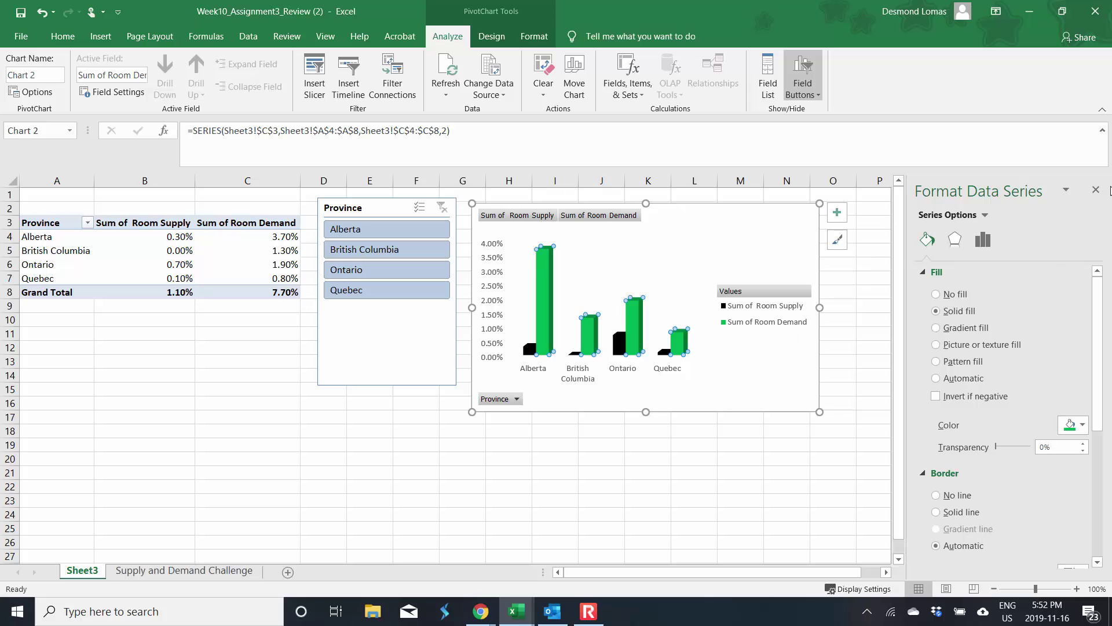
click(1095, 190)
click(676, 541)
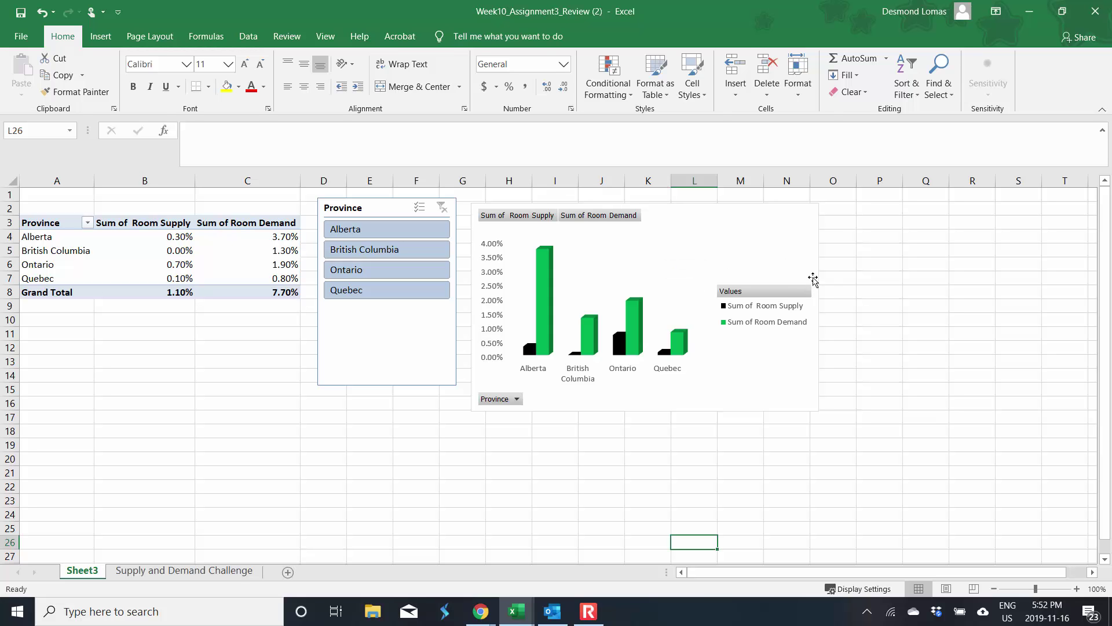
- Narrow the pivot chart, then widen it slightly so province labels stay horizontal
click(813, 277)
drag(822, 308, 706, 314)
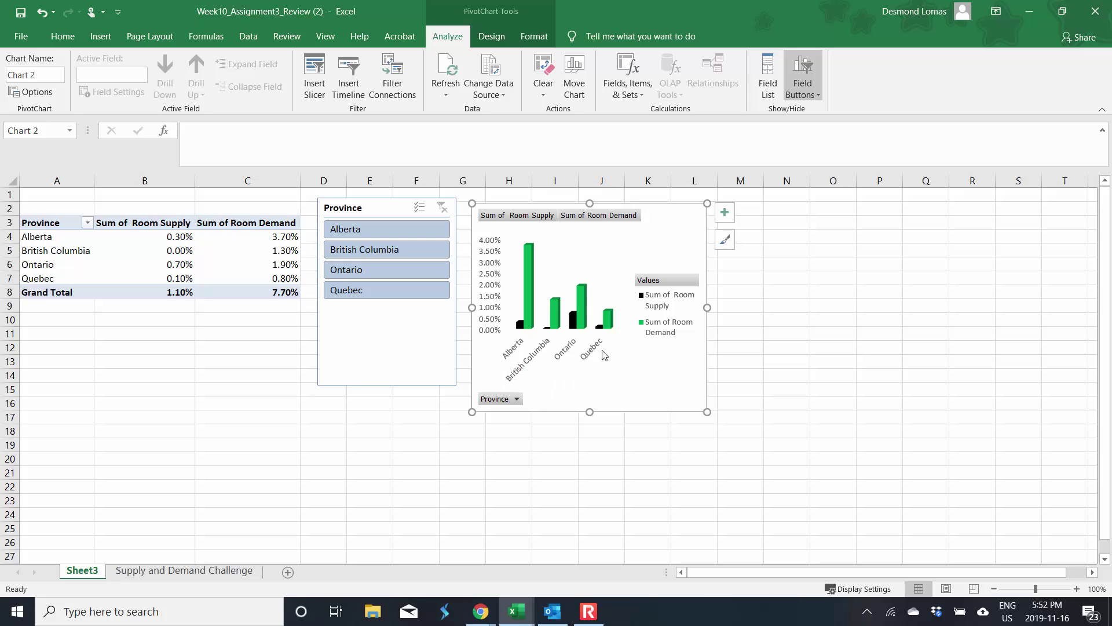
drag(706, 307, 793, 308)
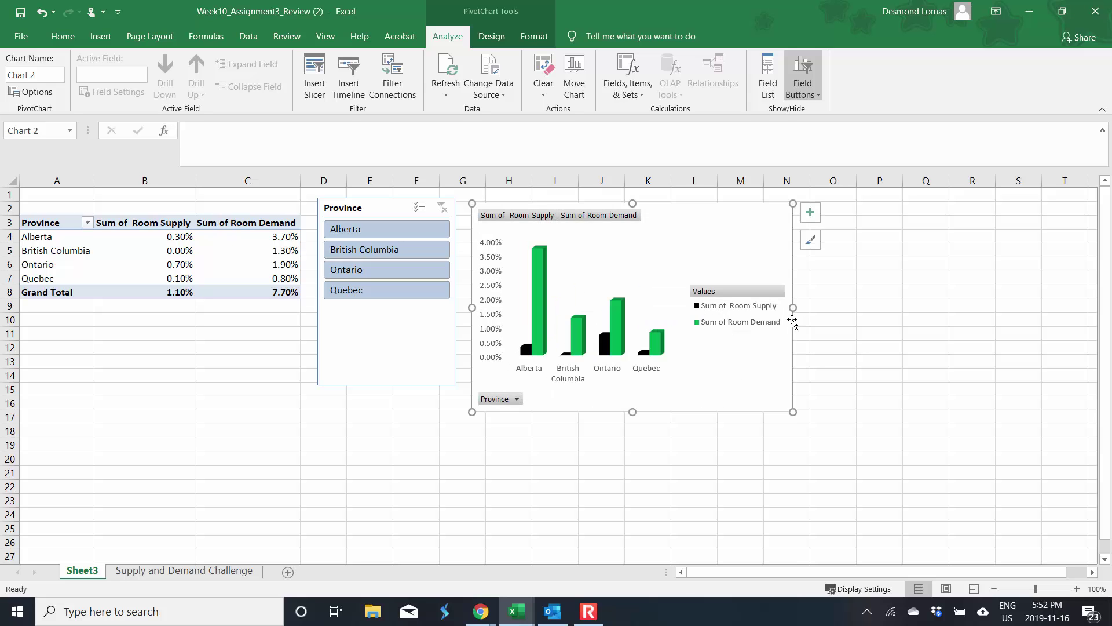
click(534, 371)
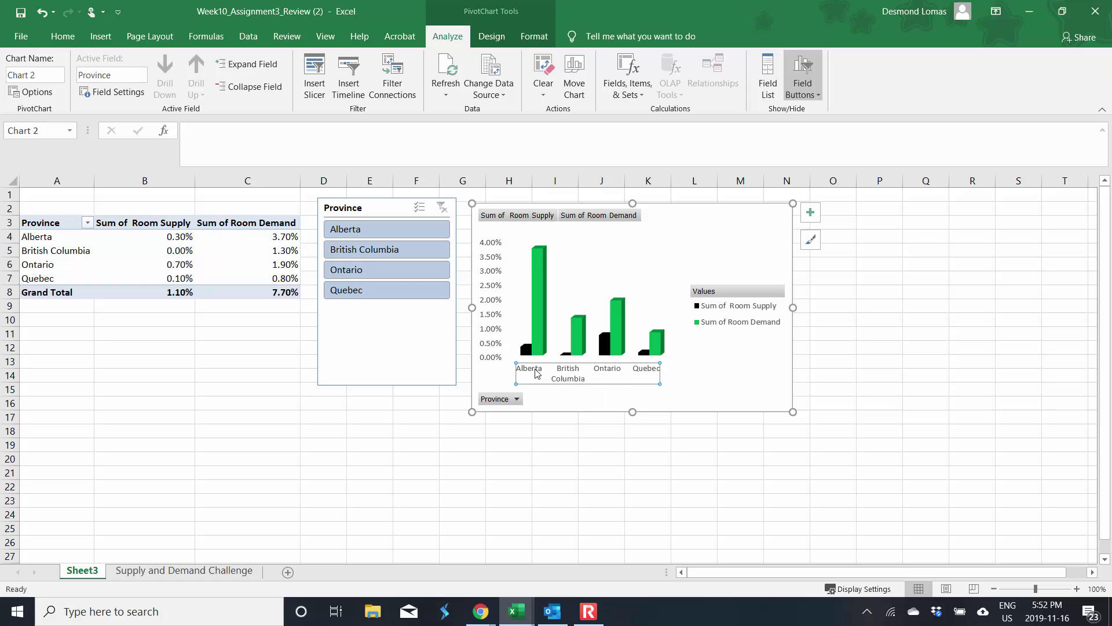
double_click(661, 377)
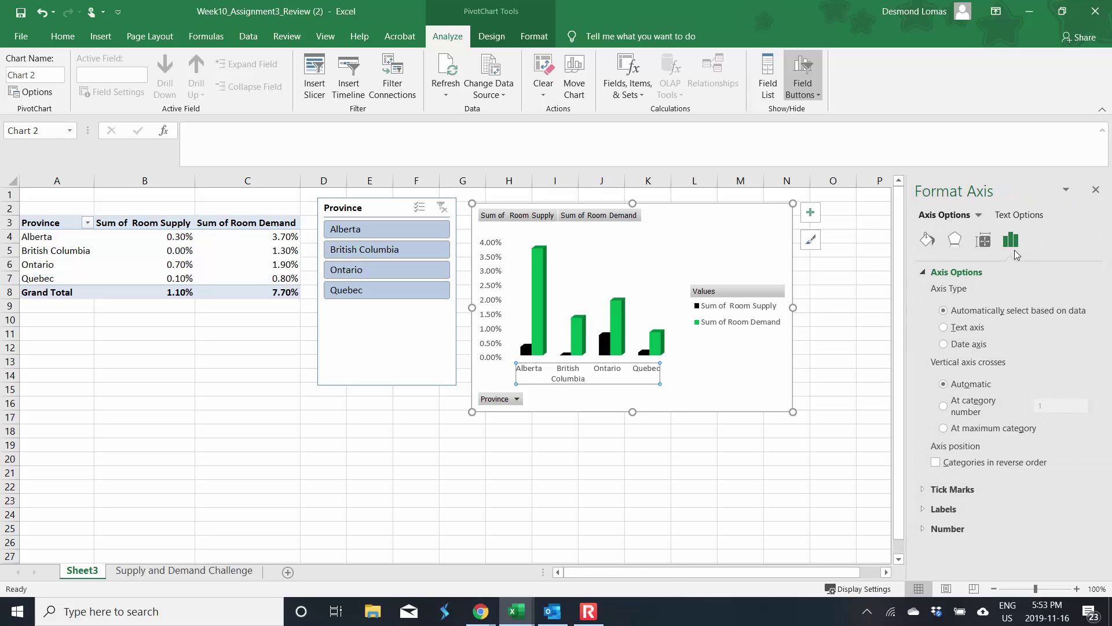
click(1017, 215)
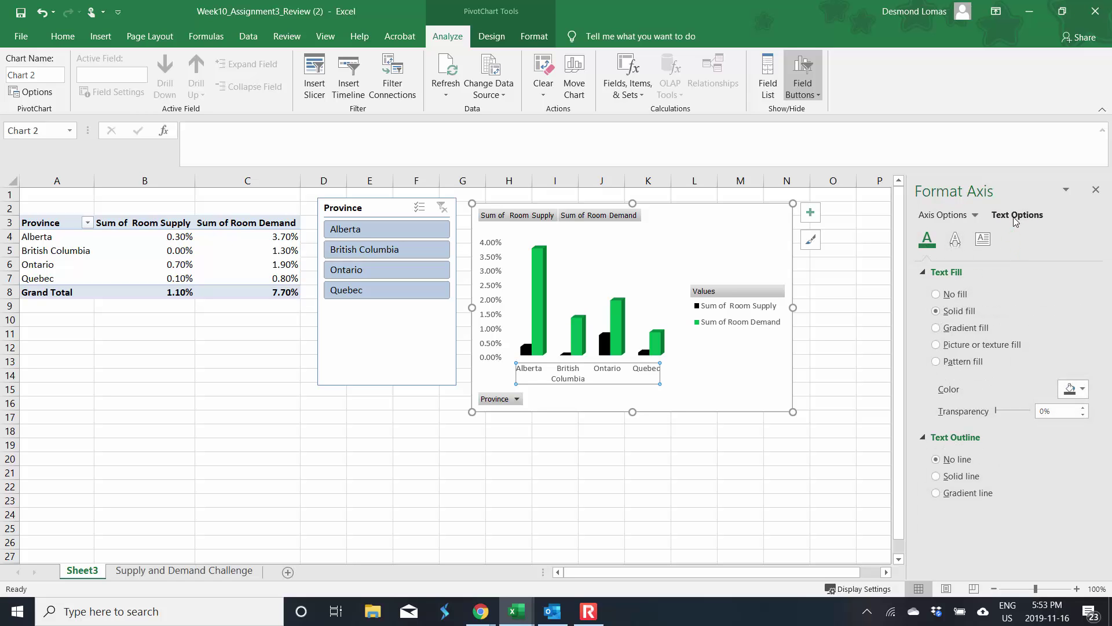
click(984, 242)
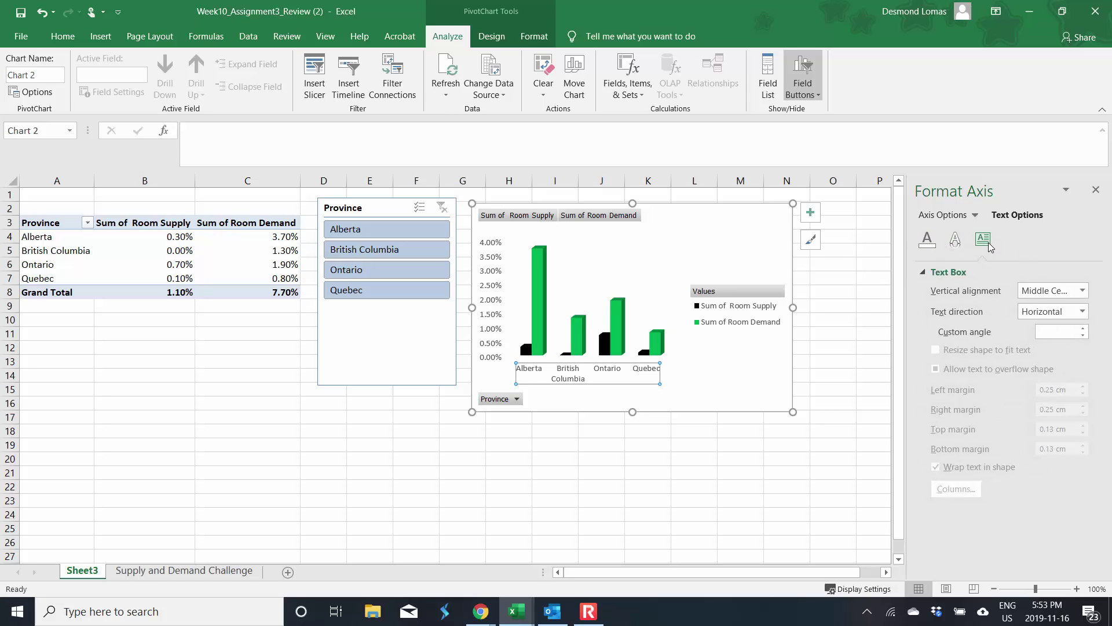
click(1082, 312)
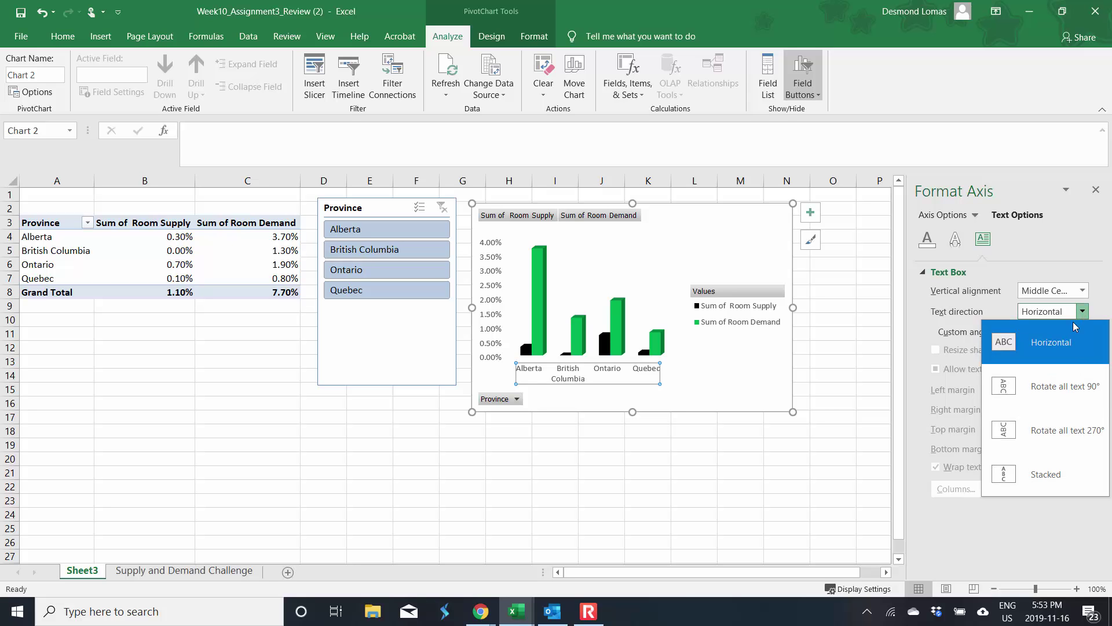
click(1049, 386)
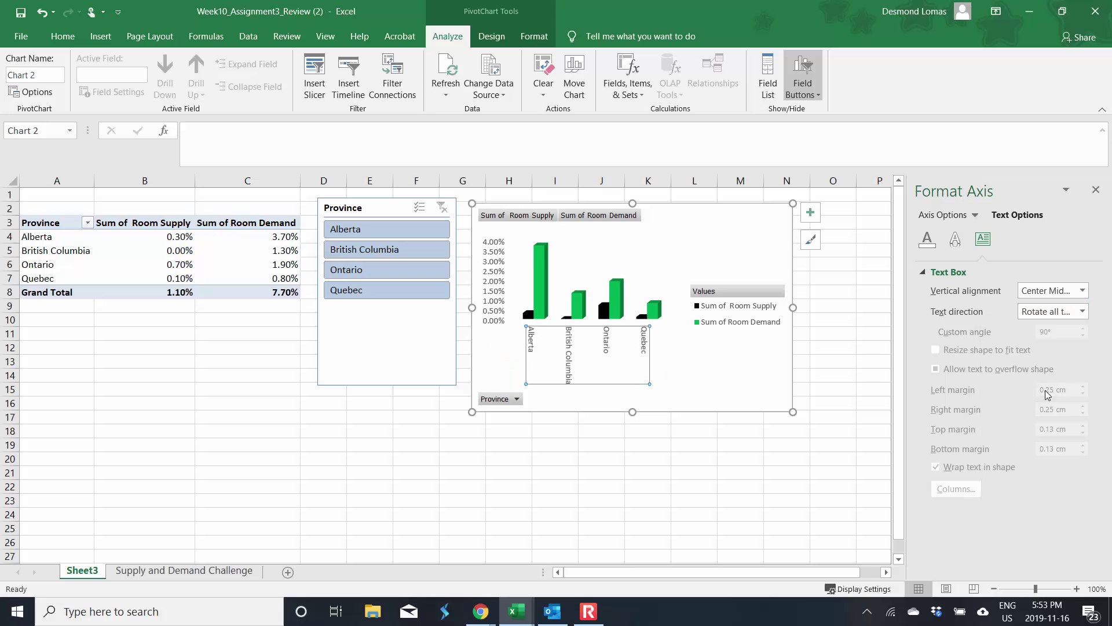
click(1082, 311)
click(1048, 342)
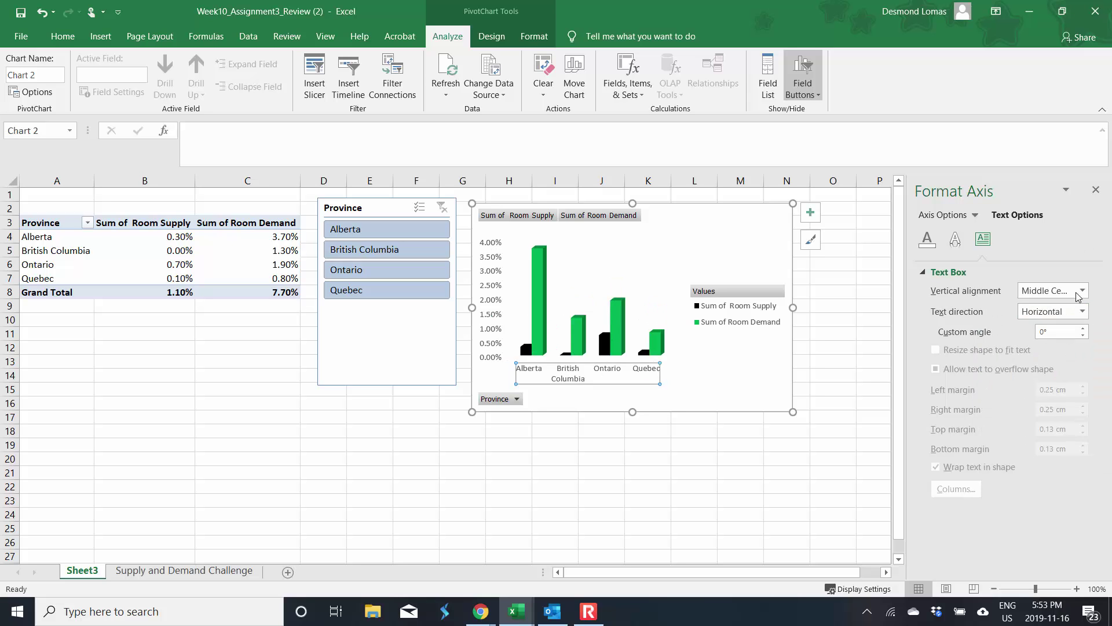
click(1094, 192)
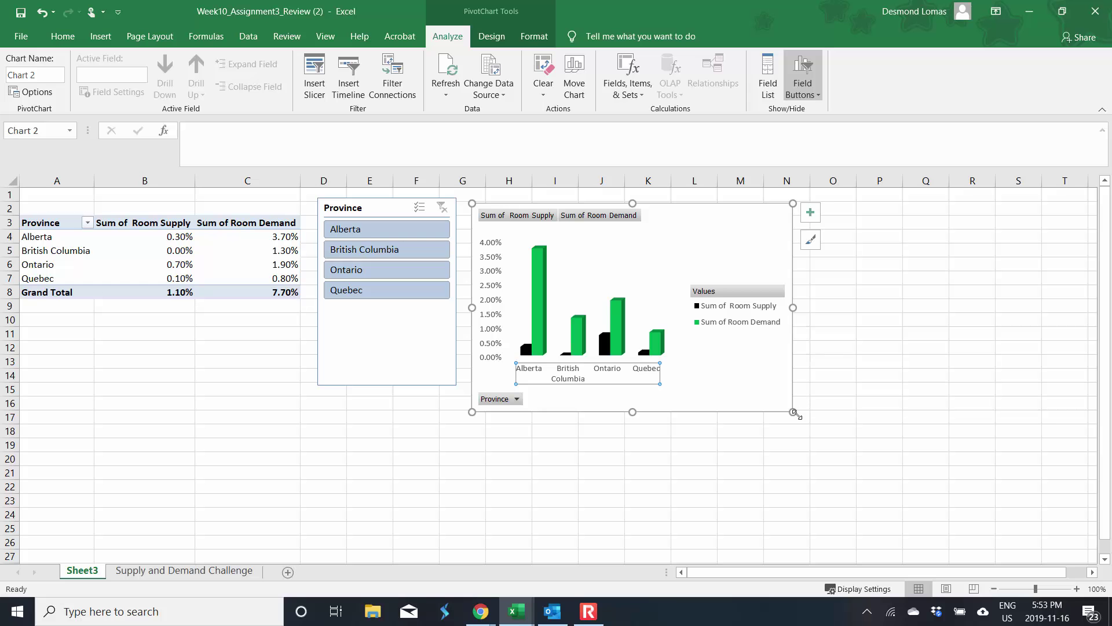
- Enlarge the pivot chart by dragging its corner down and to the right
drag(795, 413, 856, 446)
click(888, 347)
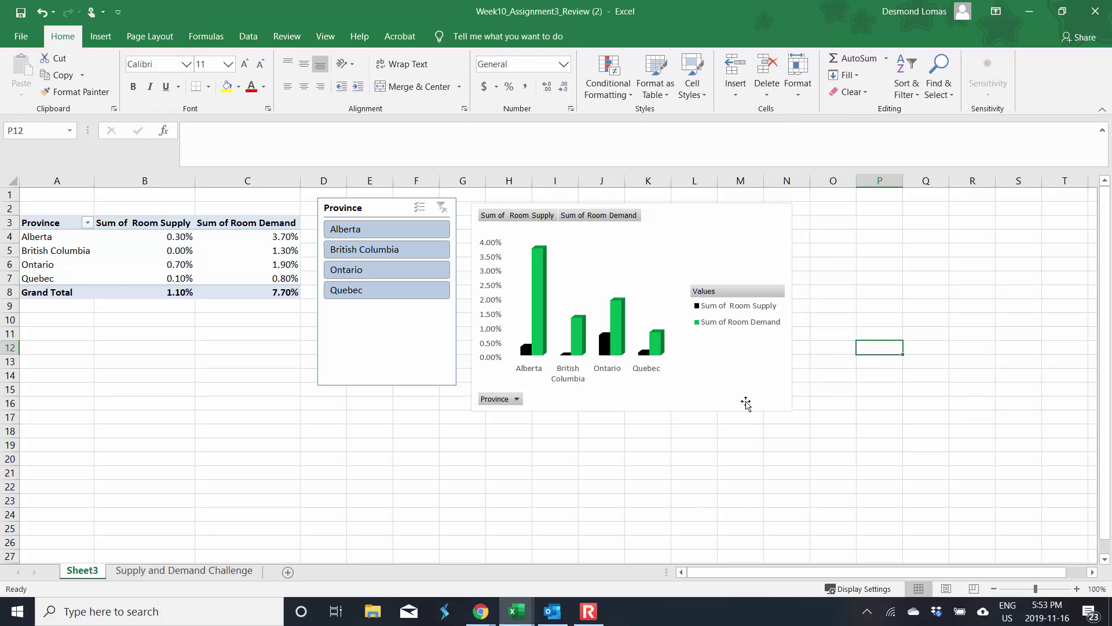
click(738, 409)
drag(797, 412, 995, 511)
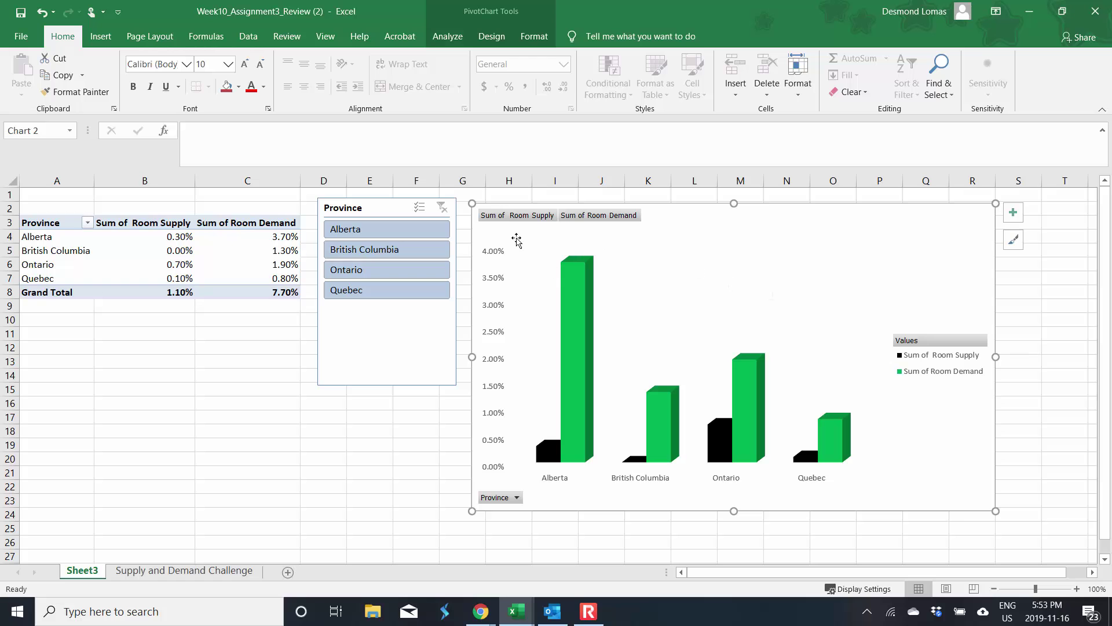
- Open the Format Chart Area pane for the whole pivot chart
click(686, 287)
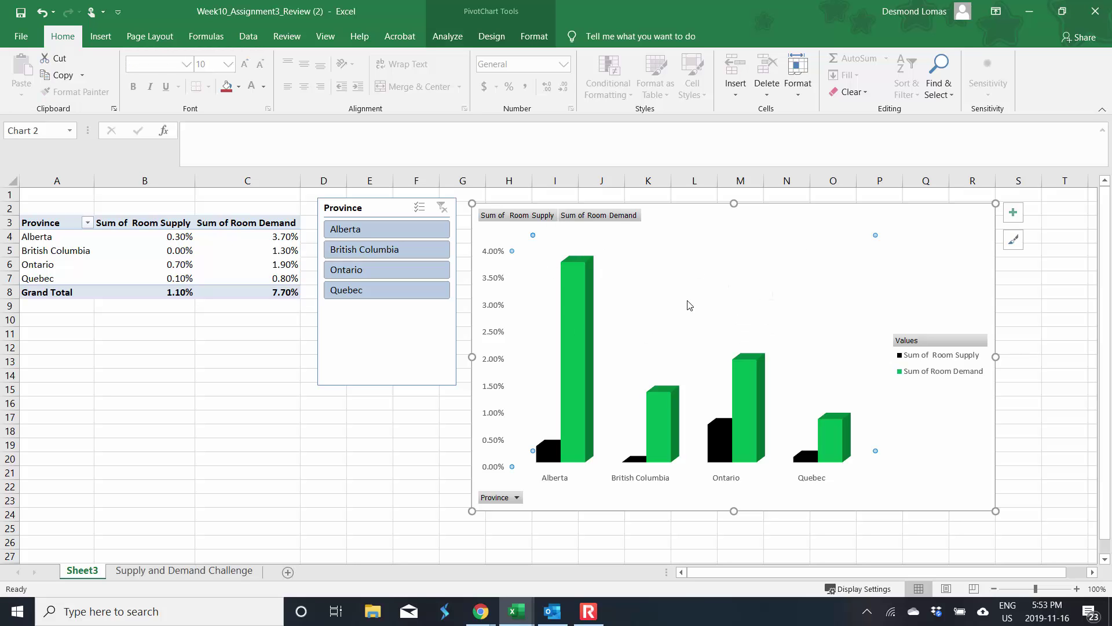
double_click(880, 265)
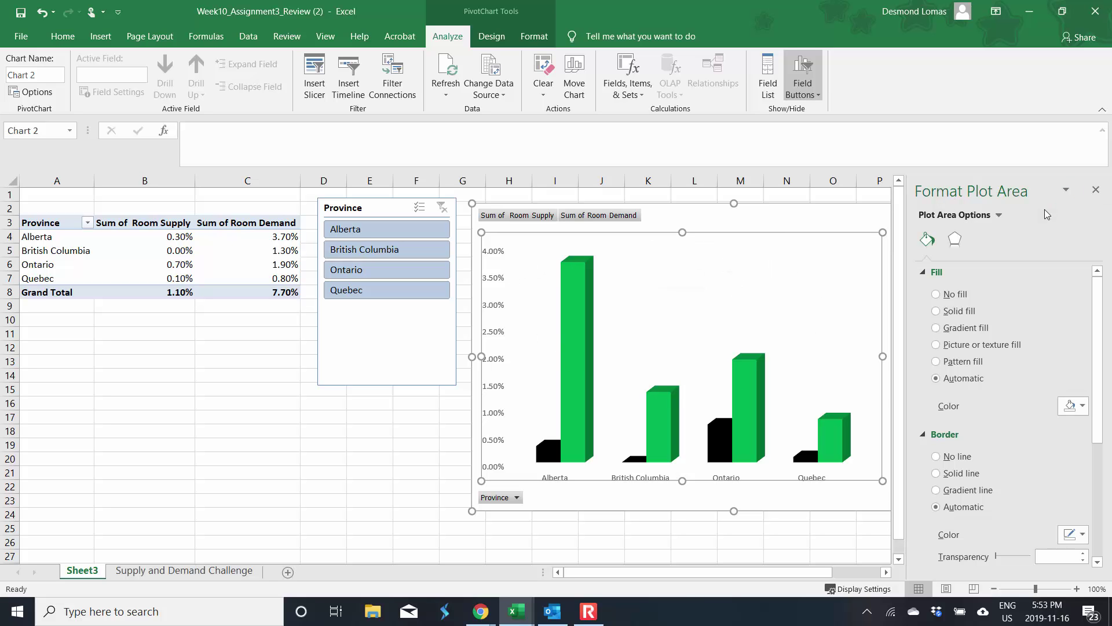
click(1095, 190)
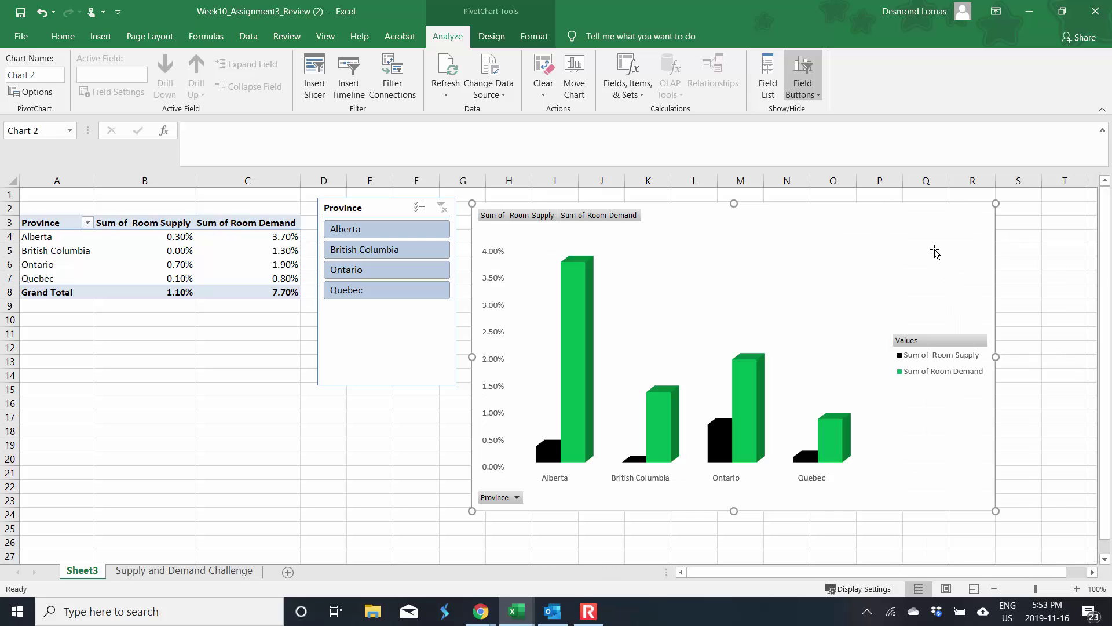
double_click(935, 251)
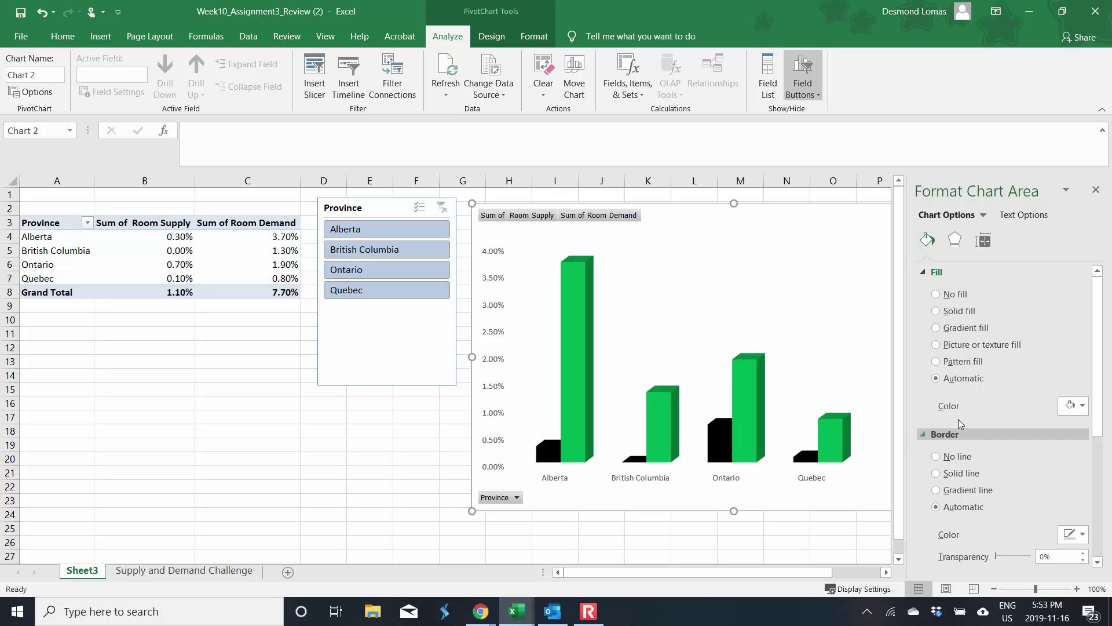
- Fill the chart area with the Autocomplete Map of Canada image from a Bing search for 'map'
click(937, 346)
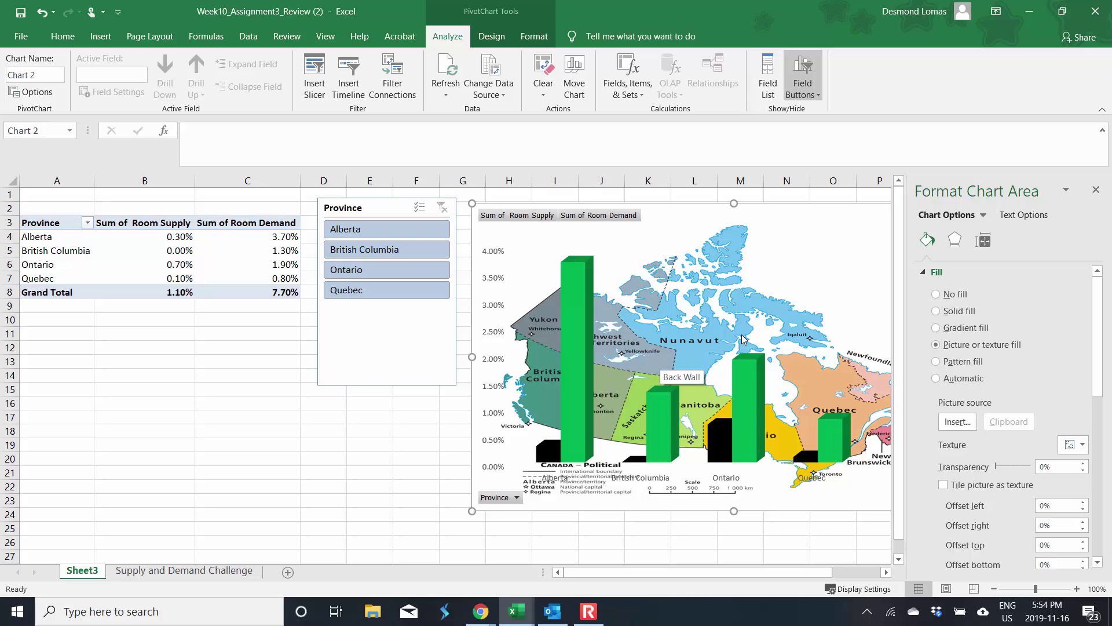
click(956, 422)
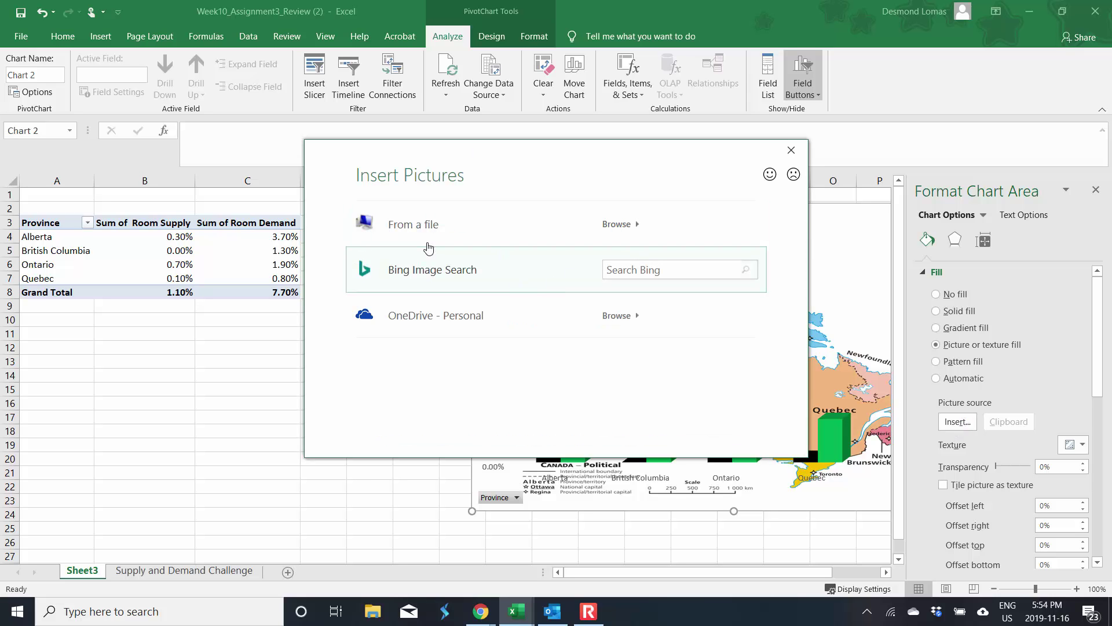
click(666, 270)
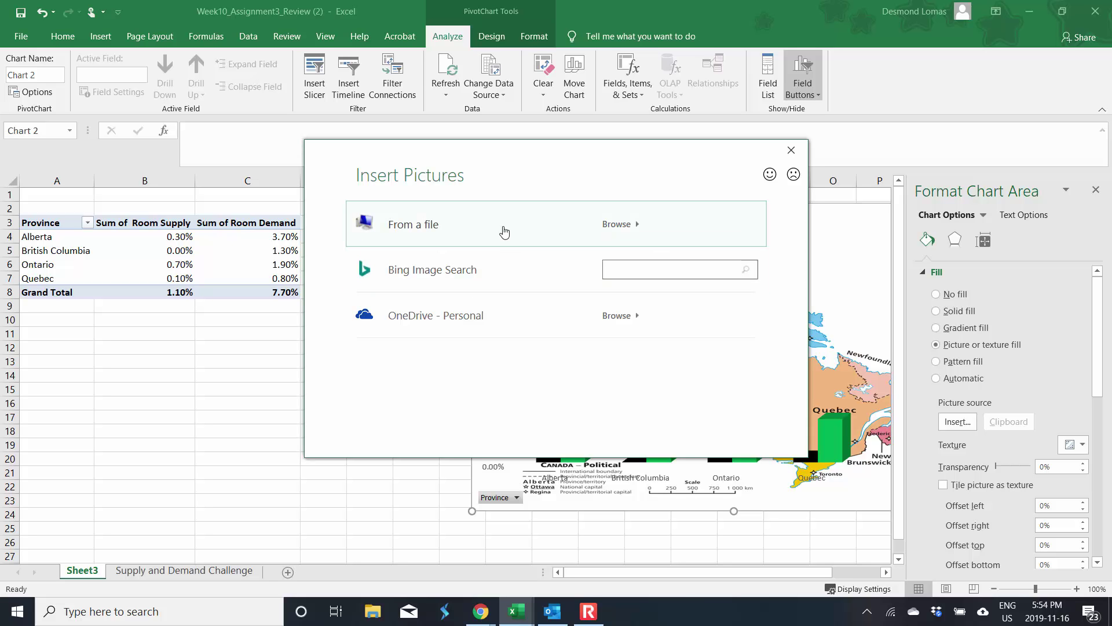
text(map of canada)
key(Return)
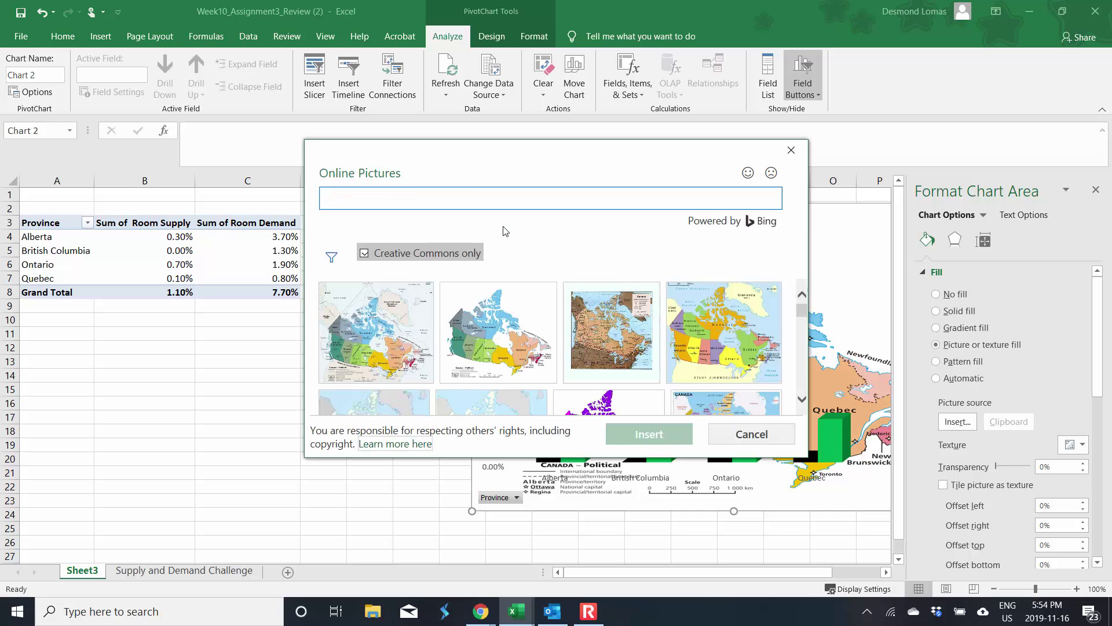
click(803, 399)
scroll(805, 401, down, 5)
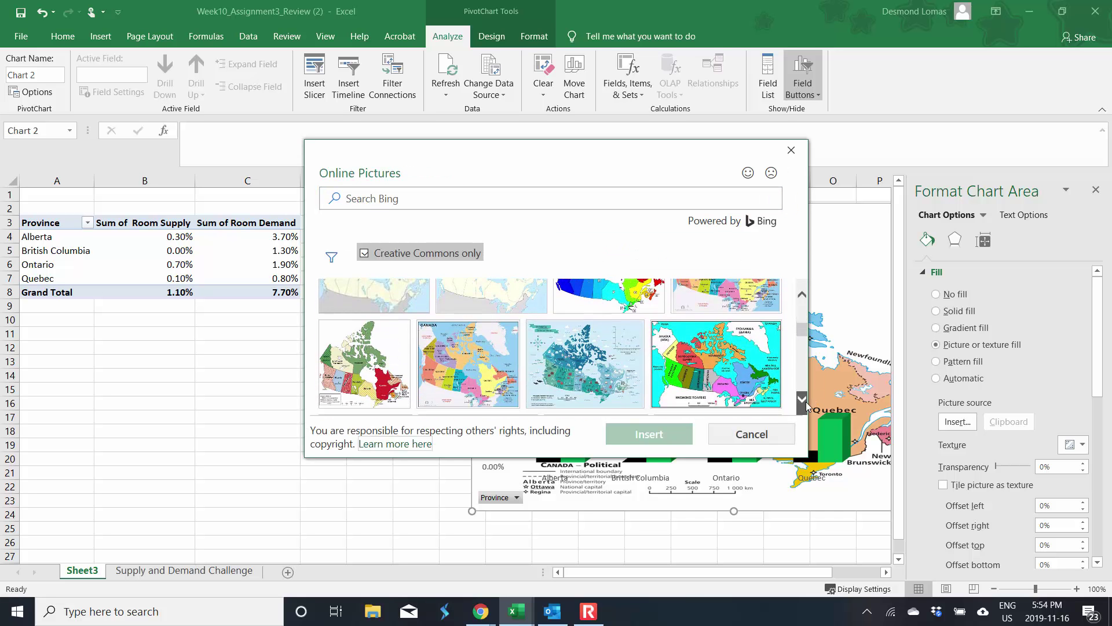
scroll(805, 402, down, 5)
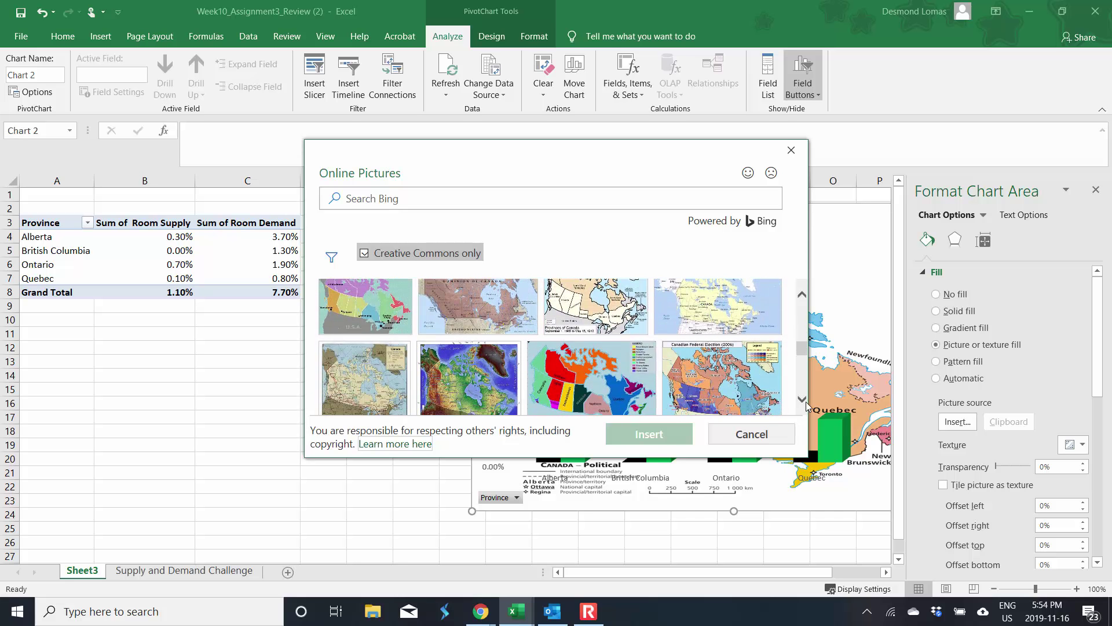
scroll(806, 401, down, 4)
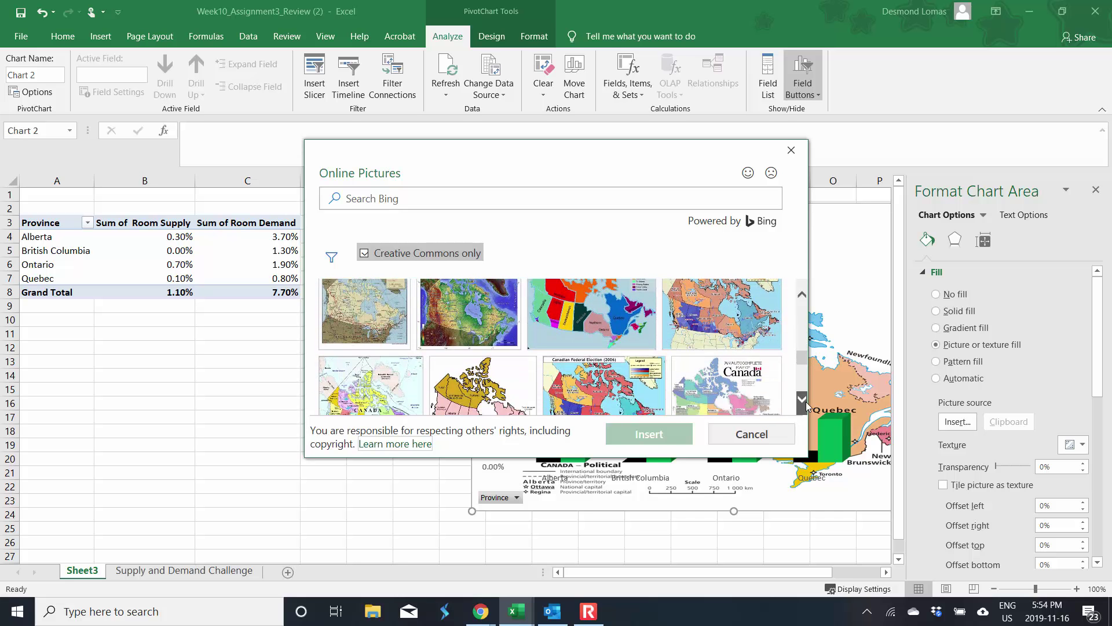
click(709, 393)
double_click(708, 392)
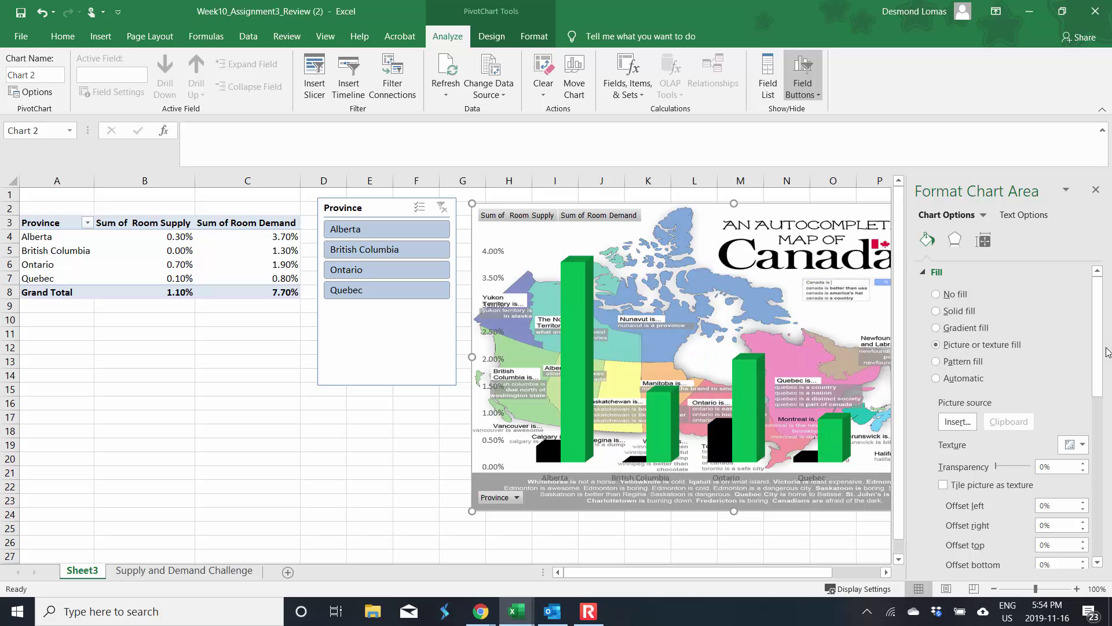
- Swap the chart background for a political Canada map found by searching 'map of canada'
drag(1096, 354, 1104, 376)
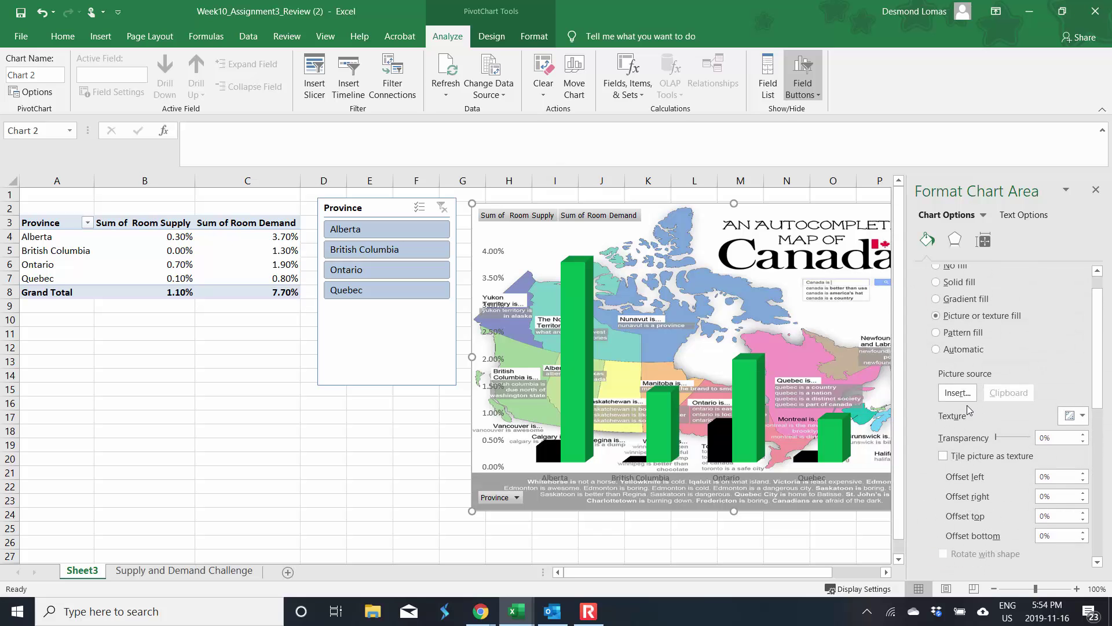
click(957, 393)
click(708, 273)
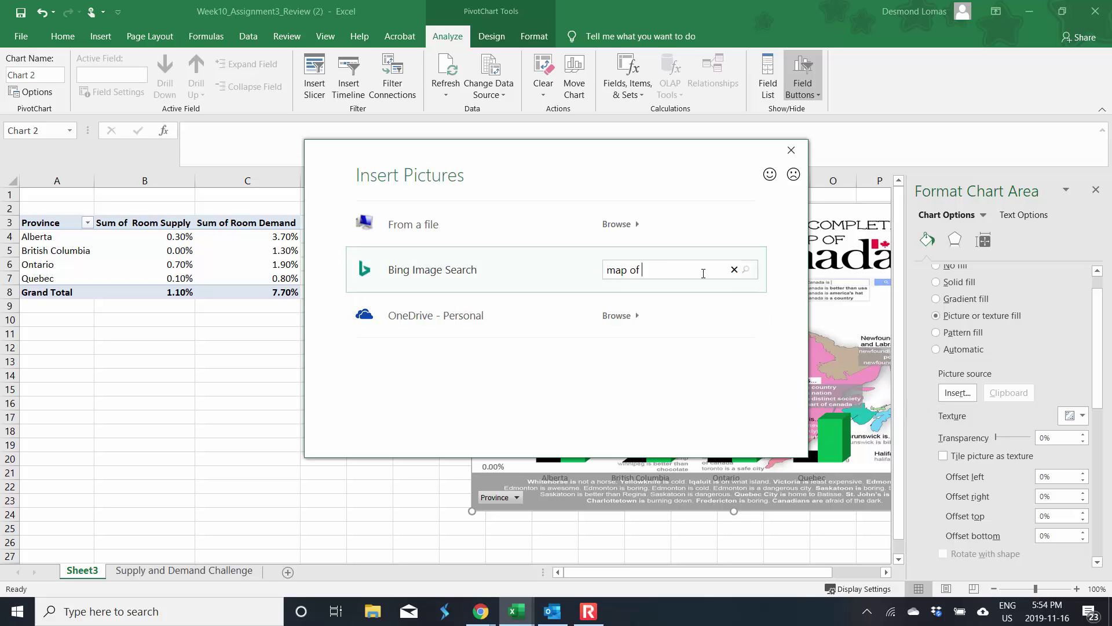
text(map of canada)
key(Return)
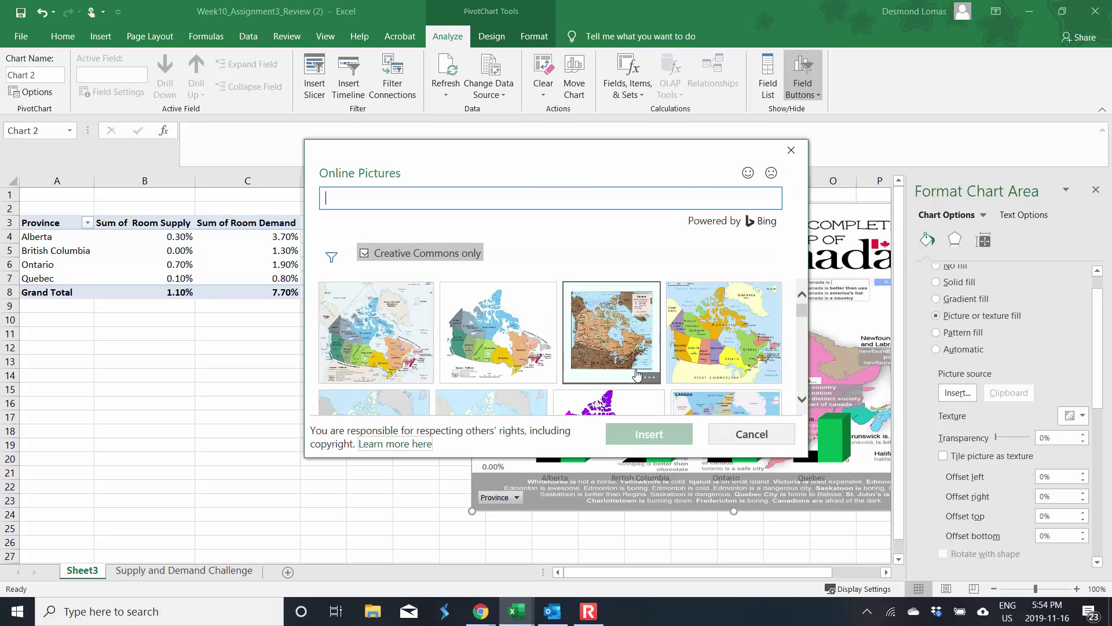
click(803, 399)
click(803, 400)
double_click(375, 389)
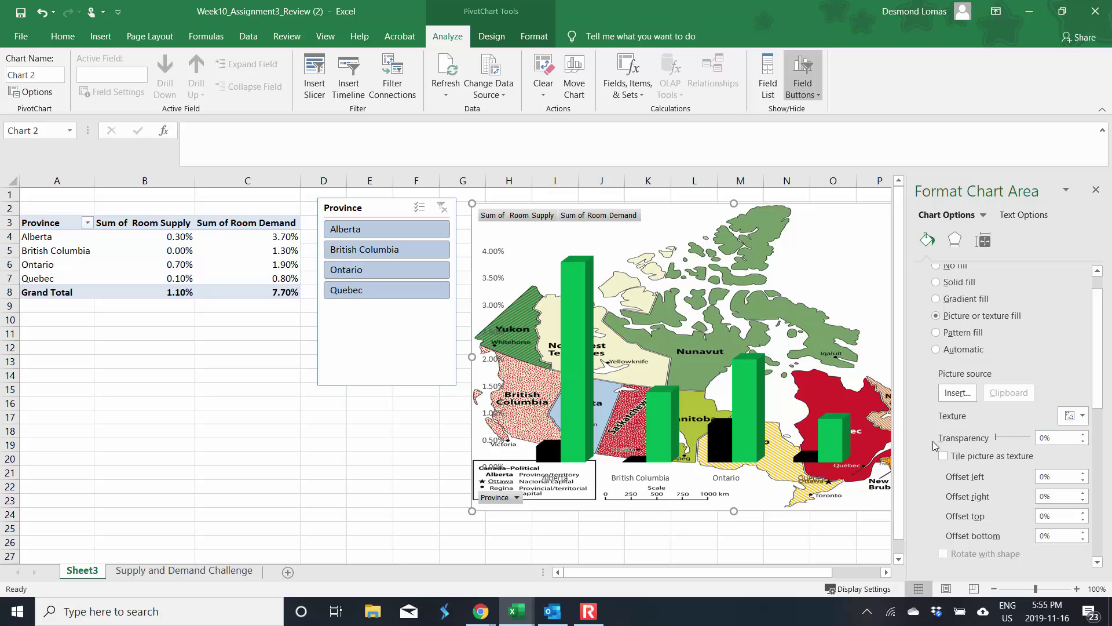
- Raise the chart area picture transparency to 69%
click(1084, 435)
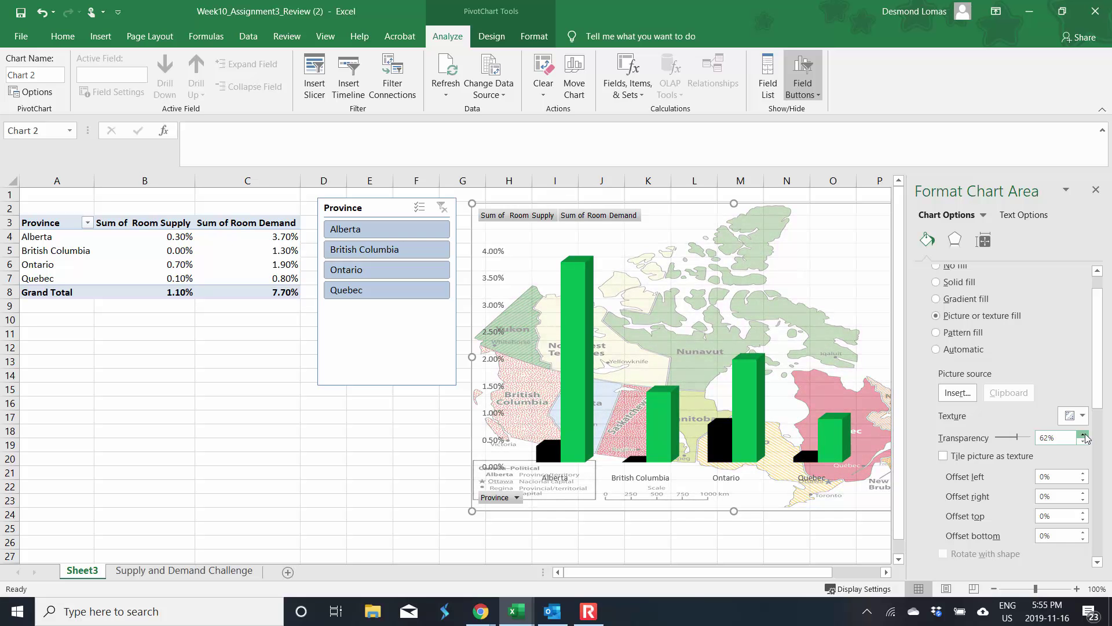
click(1083, 435)
click(1083, 434)
click(1084, 434)
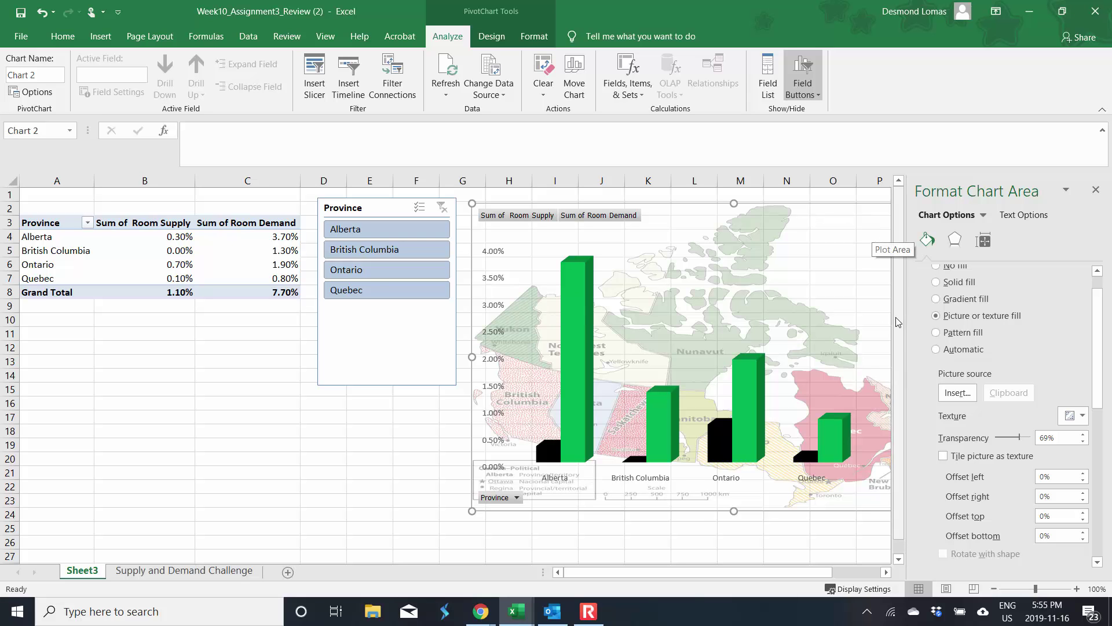
drag(823, 575, 850, 582)
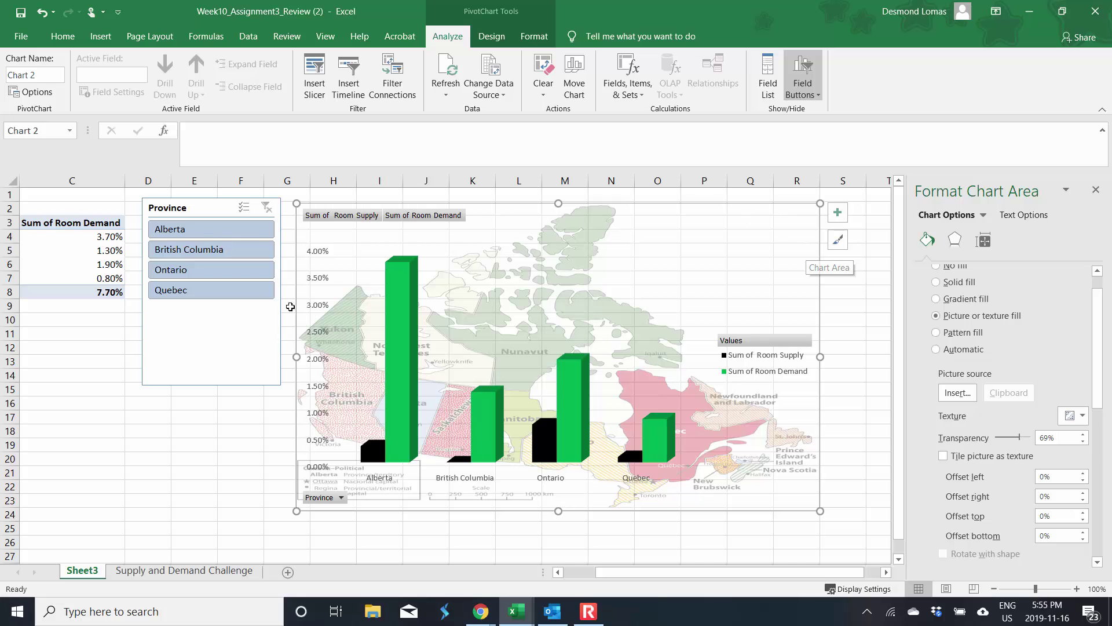
drag(685, 575, 653, 575)
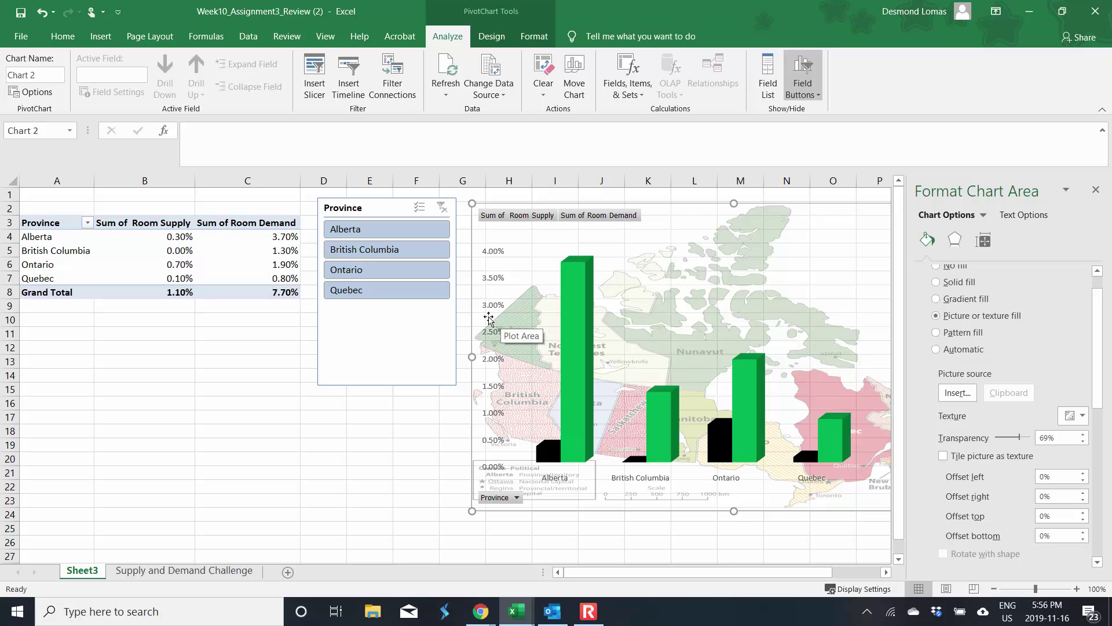
- Give the chart's side wall a Canada map picture fill with transparency around 22%
click(522, 304)
click(522, 304)
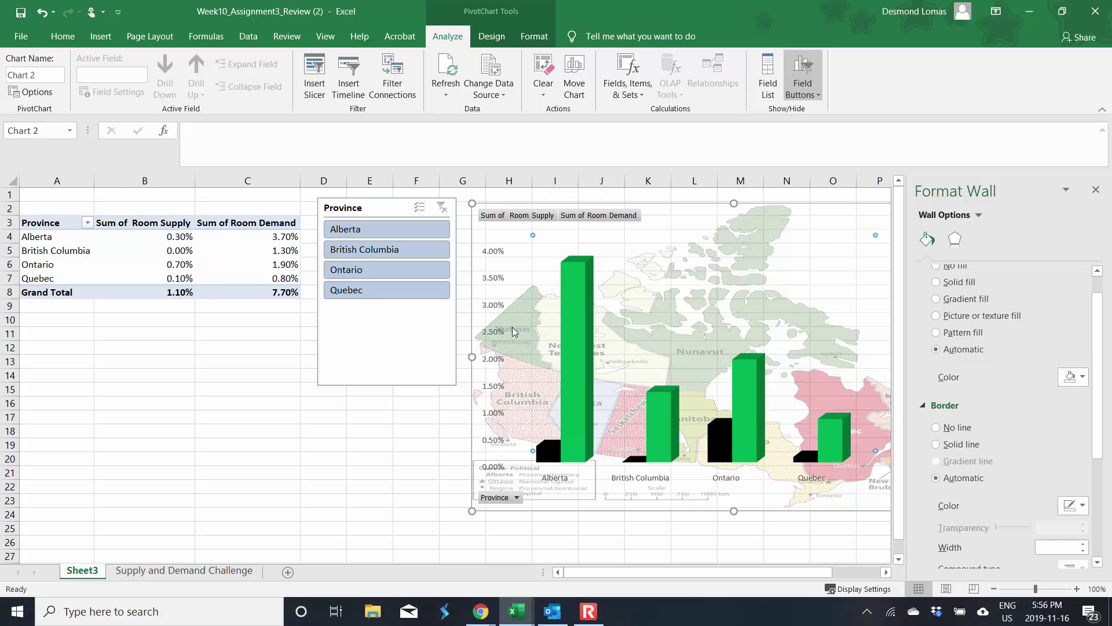
click(352, 533)
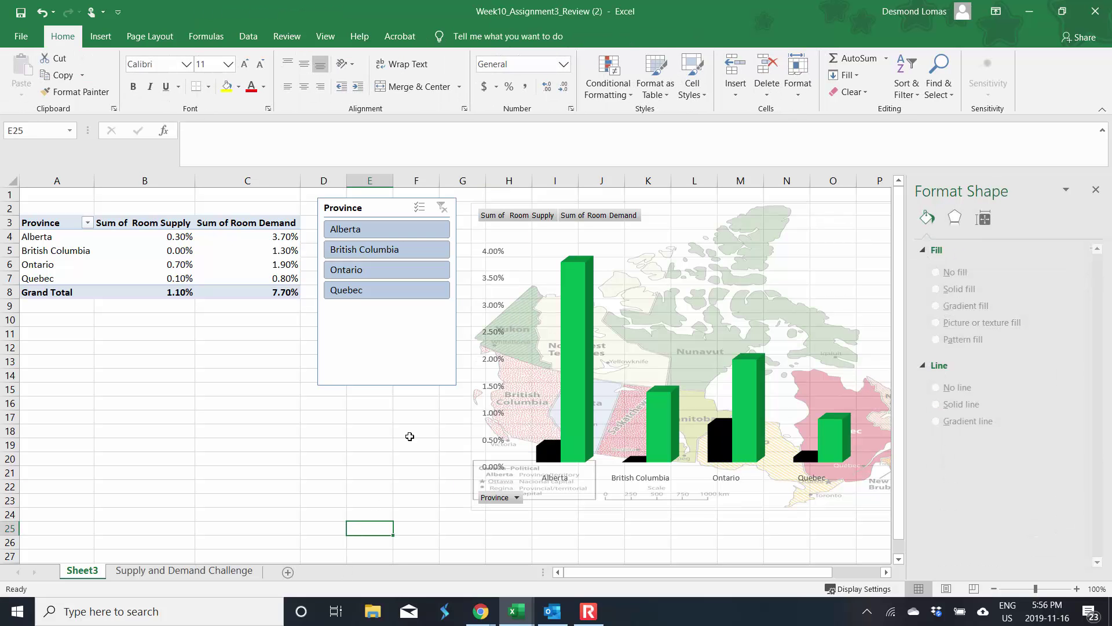
click(529, 367)
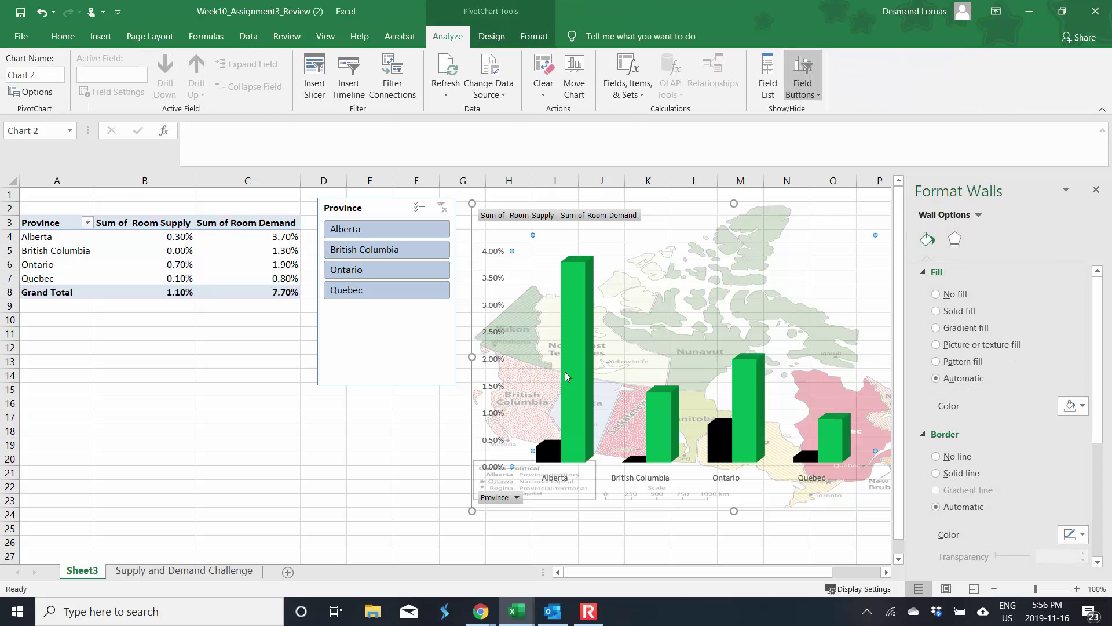
click(944, 348)
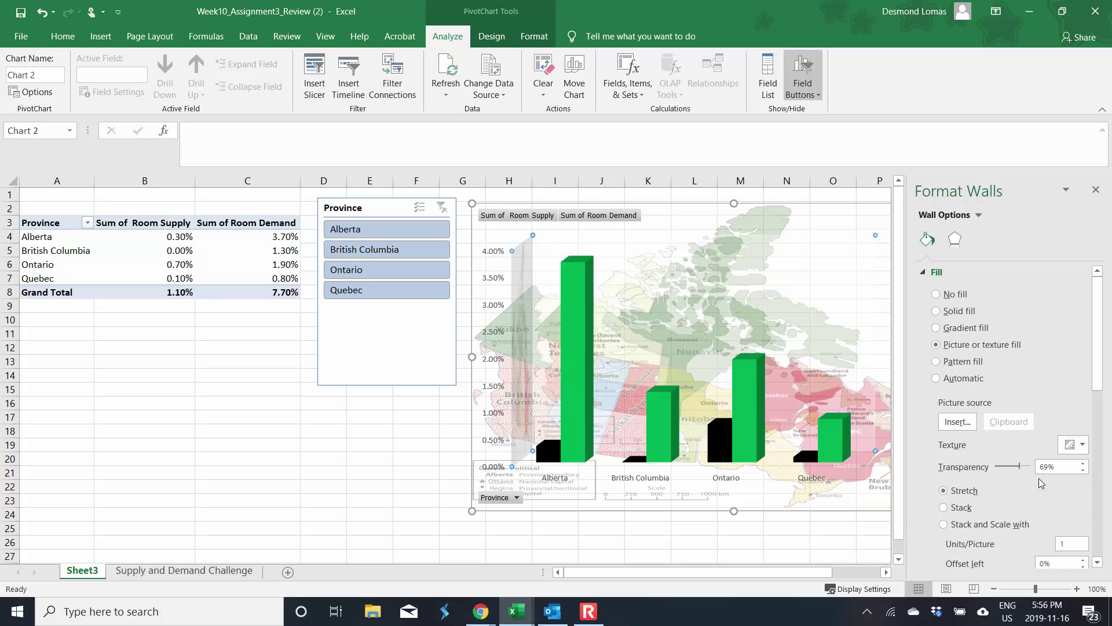
click(1083, 464)
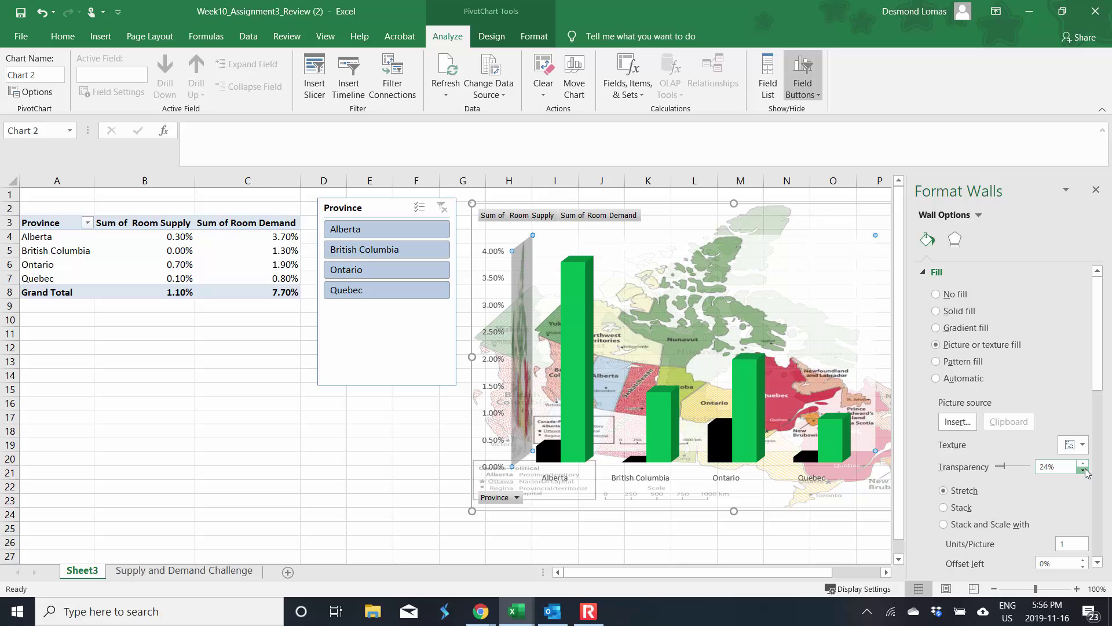
click(1082, 471)
click(1083, 471)
click(1083, 471)
click(405, 449)
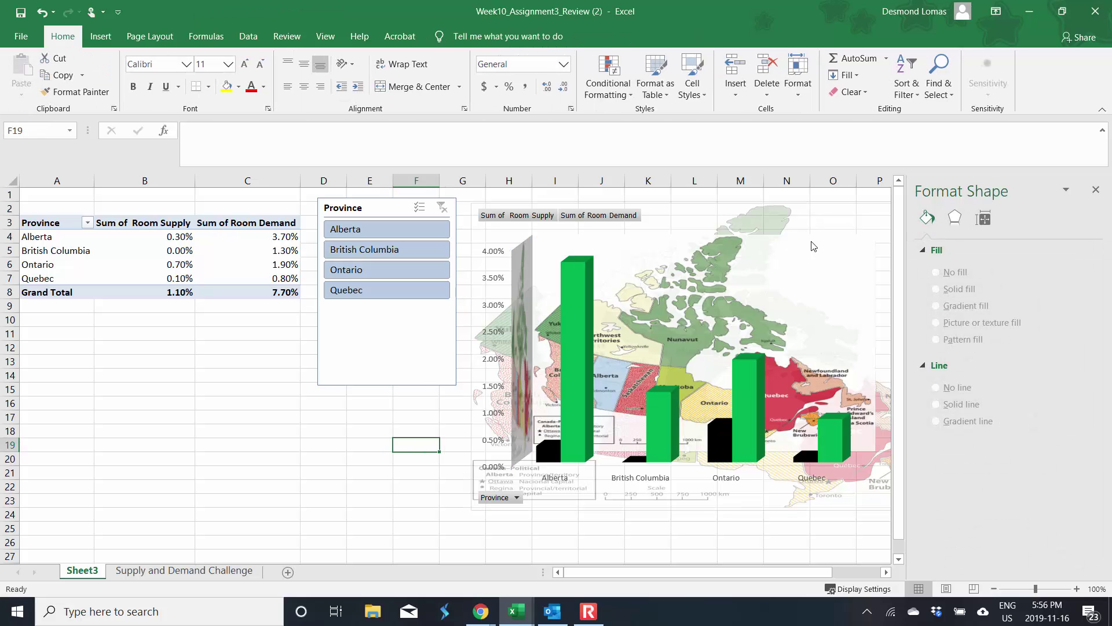